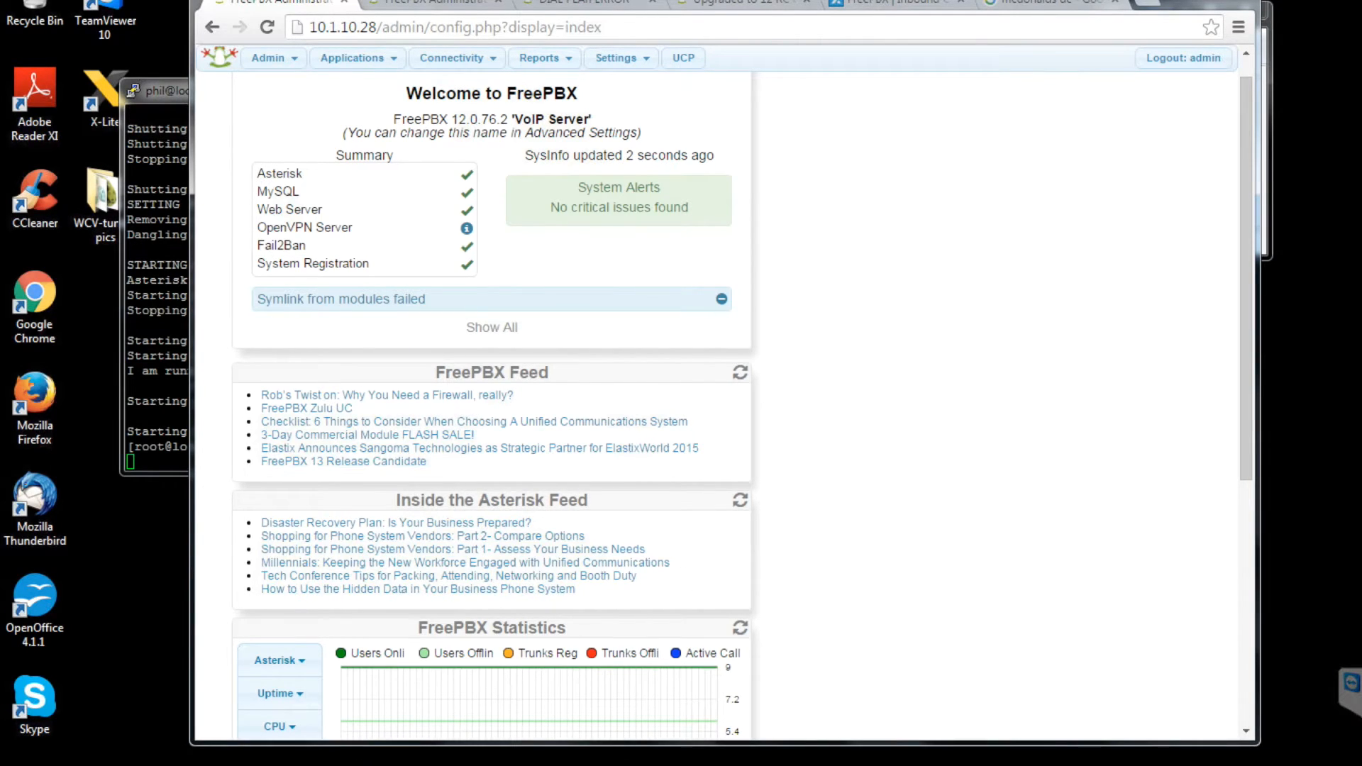
pyautogui.hotkey('alt', 'Tab')
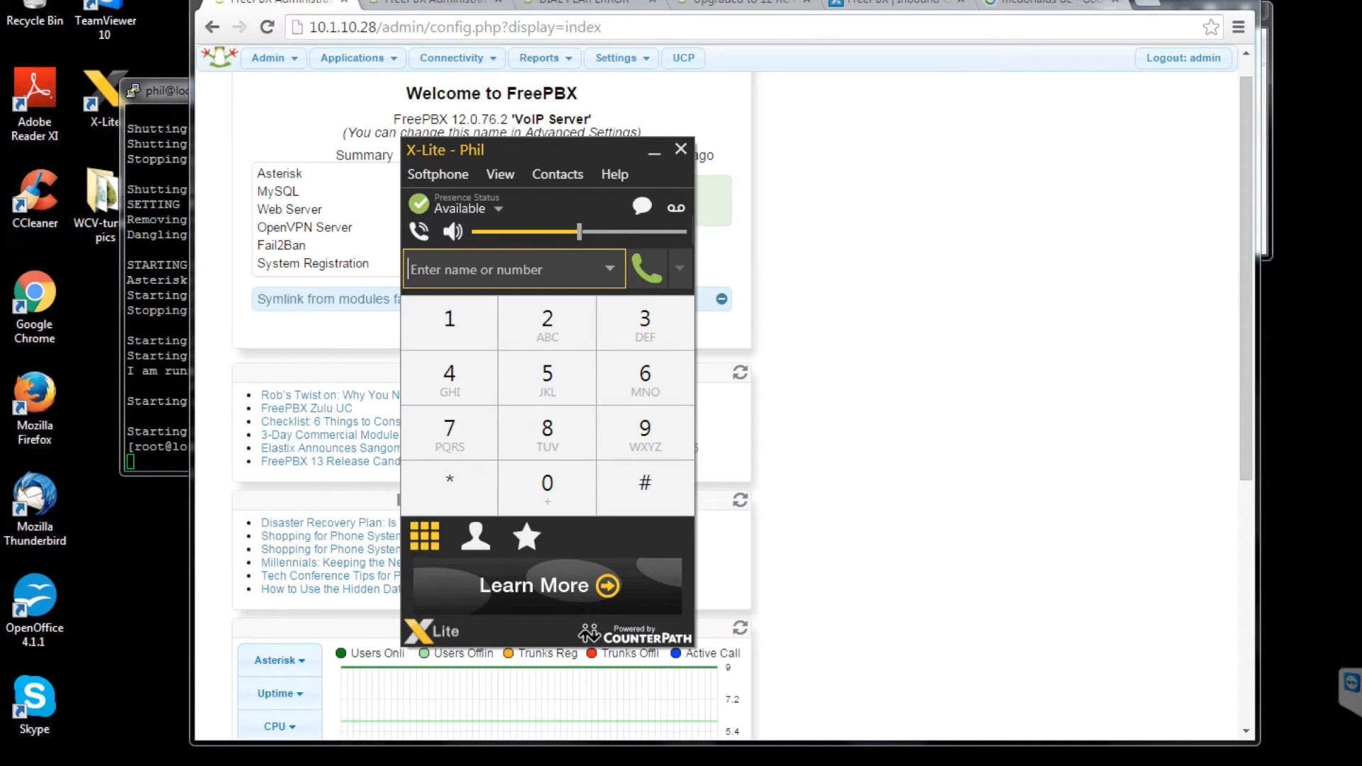
pyautogui.click(169, 91)
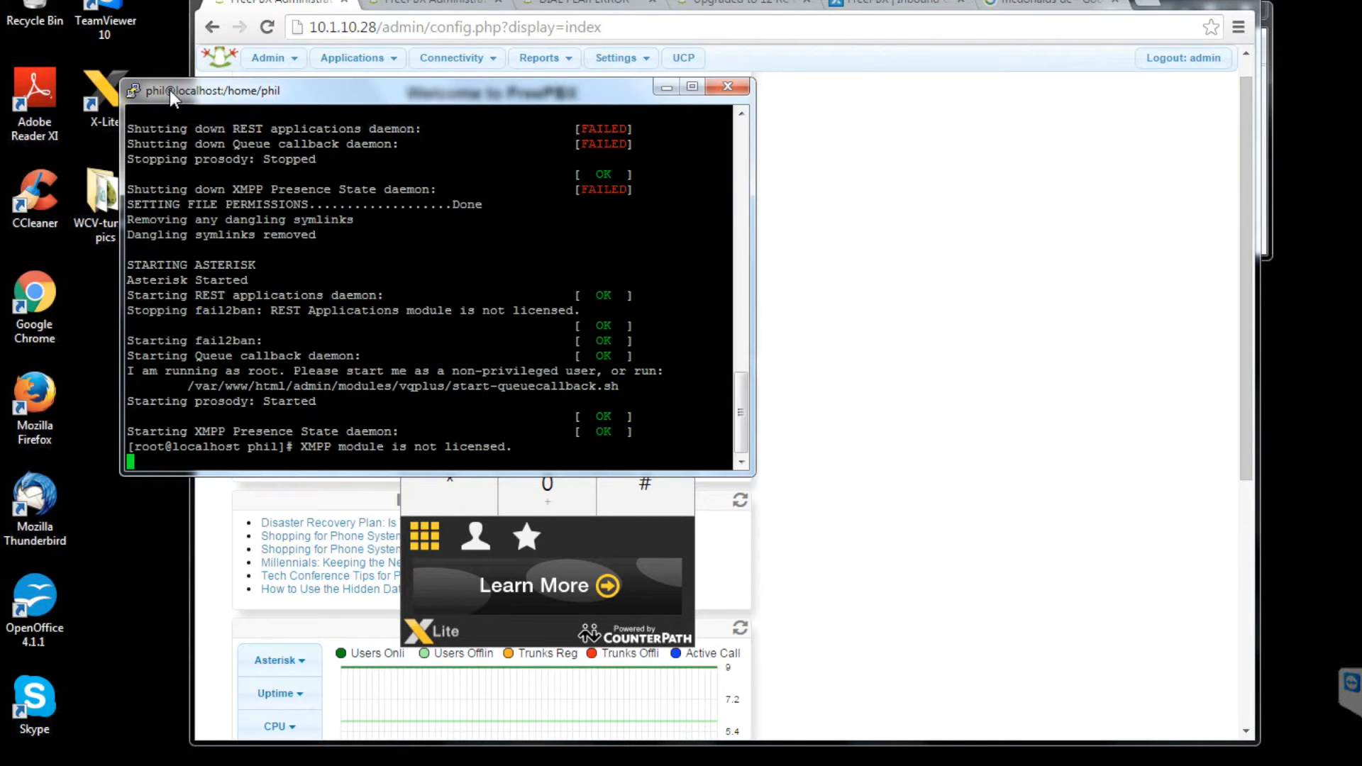
pyautogui.click(897, 317)
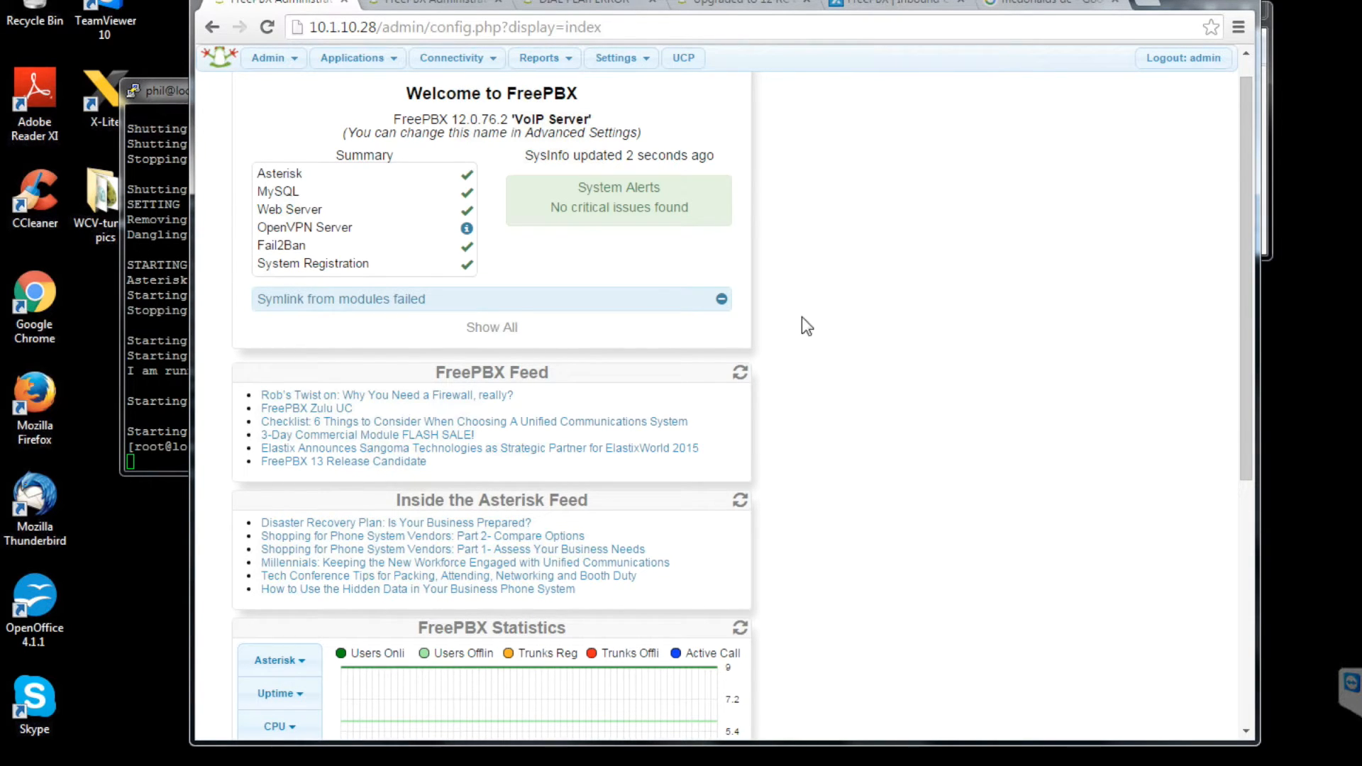
pyautogui.click(162, 206)
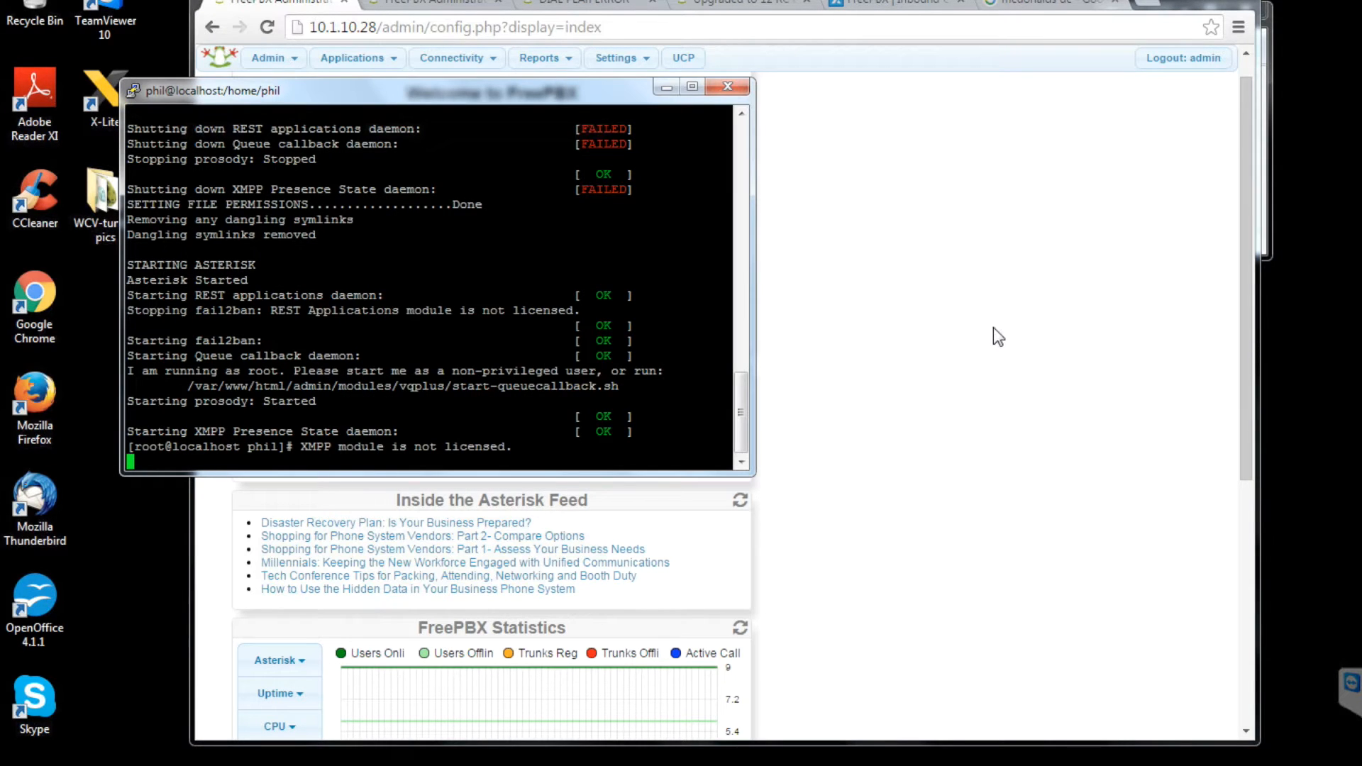
pyautogui.click(829, 302)
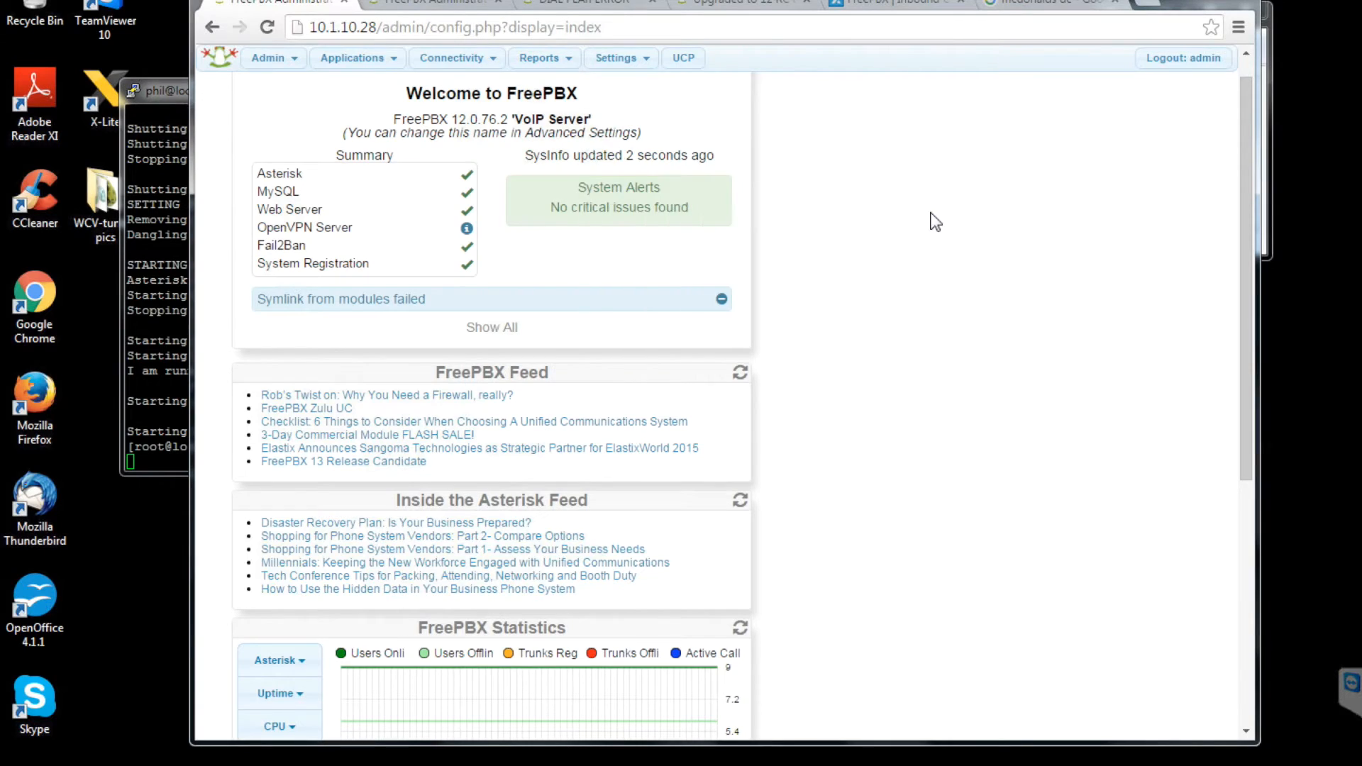
# Review the "DIAL PLAn ERROR" thread on the FreePBX community forum, and return to the FreePBX dashboard
pyautogui.click(602, 4)
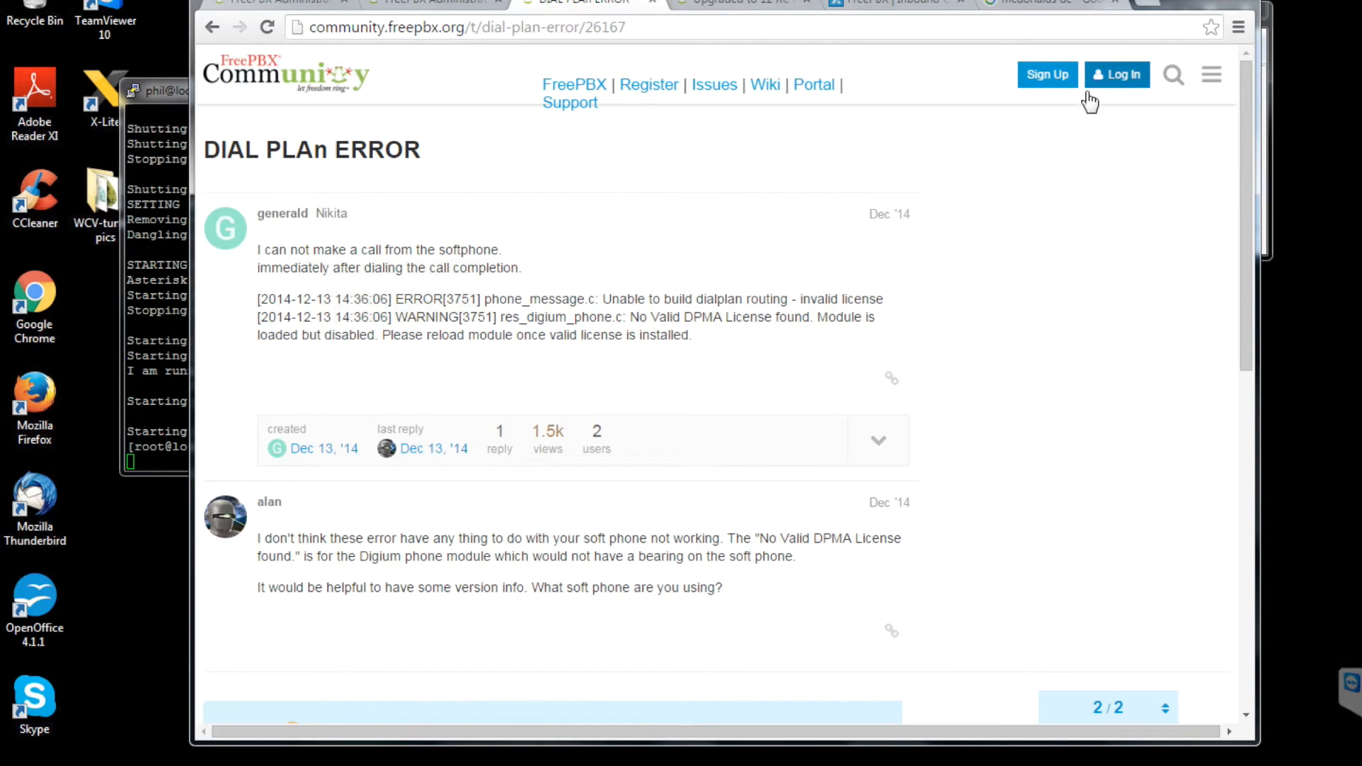
pyautogui.click(303, 4)
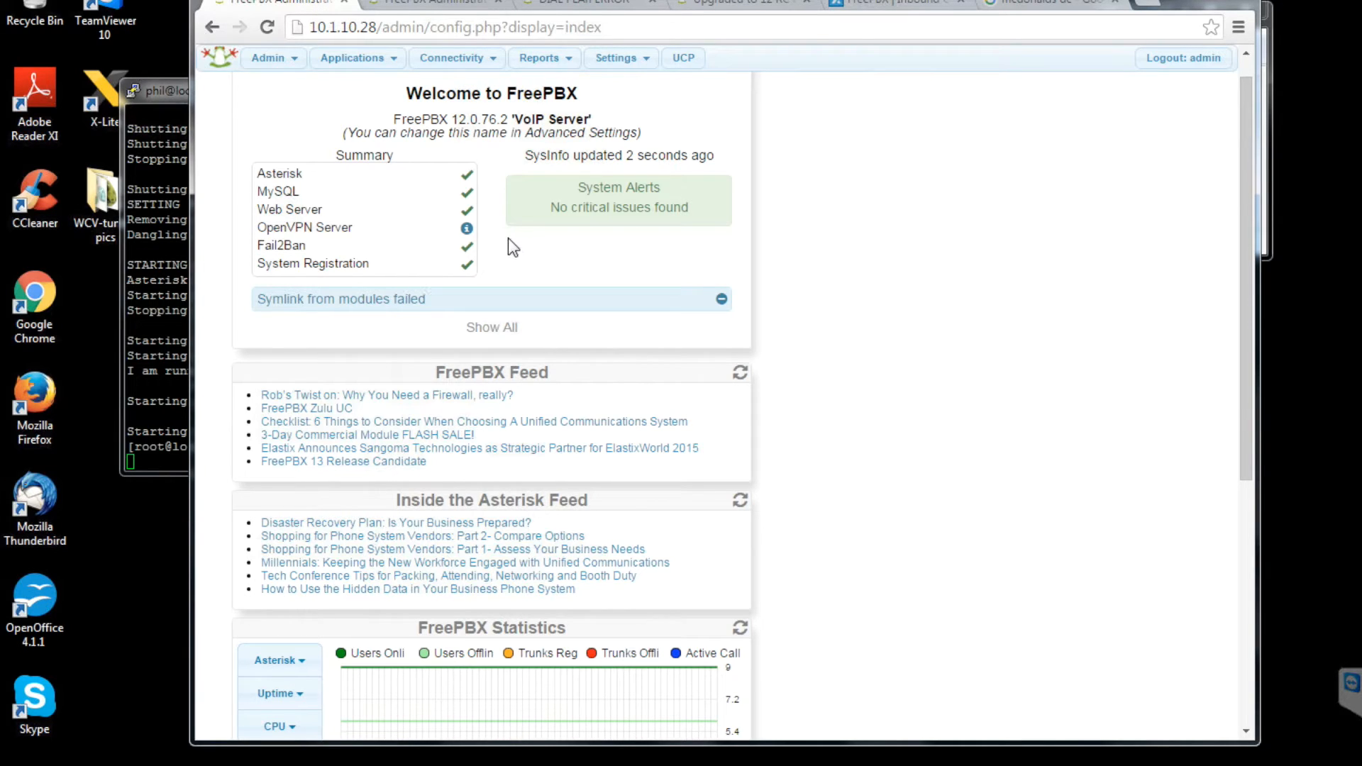
pyautogui.moveTo(442, 268)
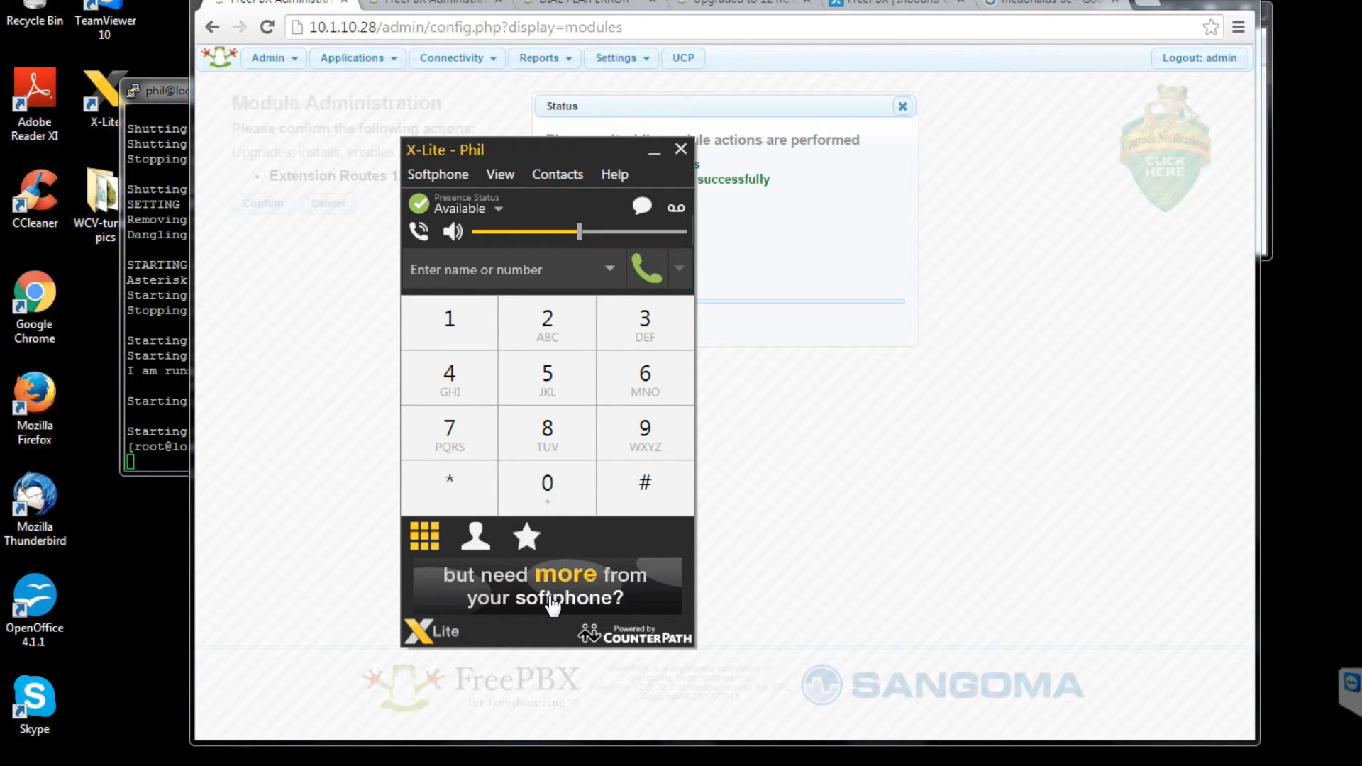
pyautogui.click(446, 176)
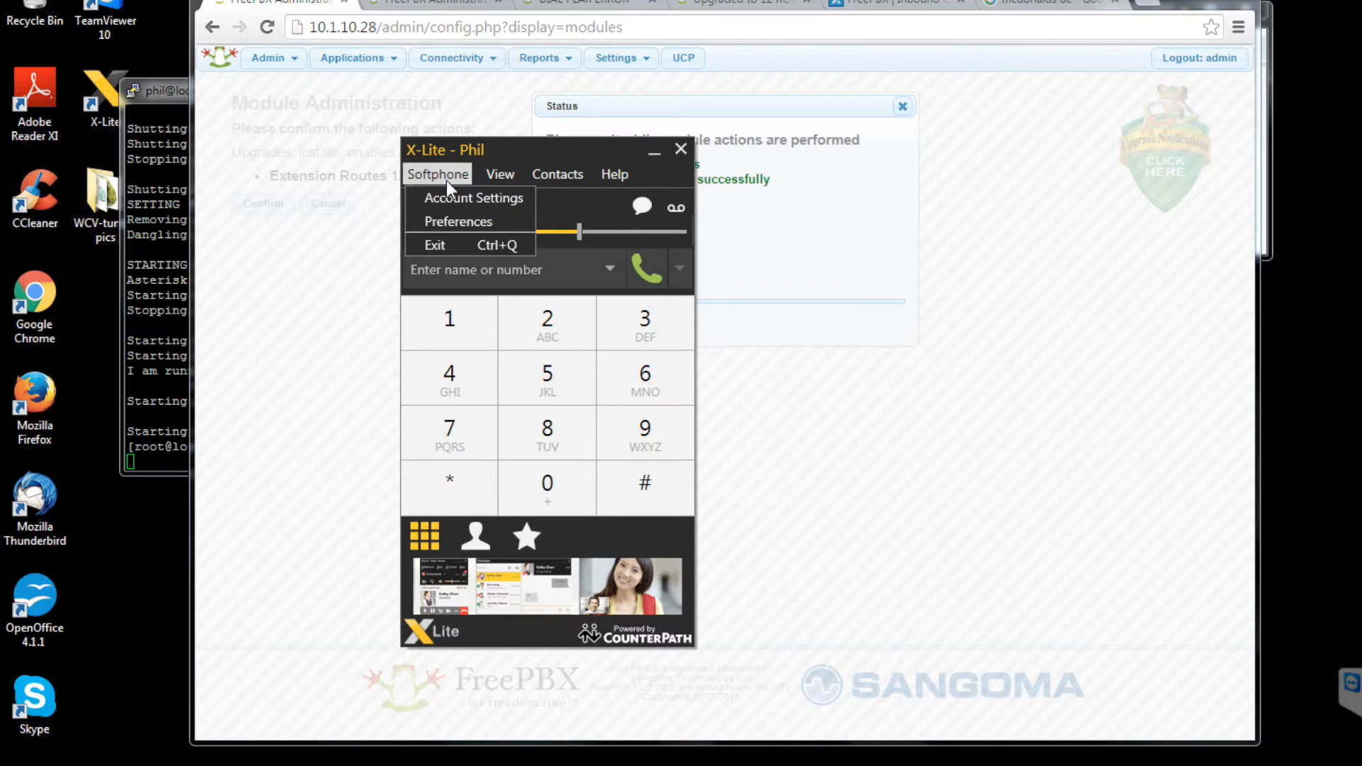
pyautogui.click(538, 144)
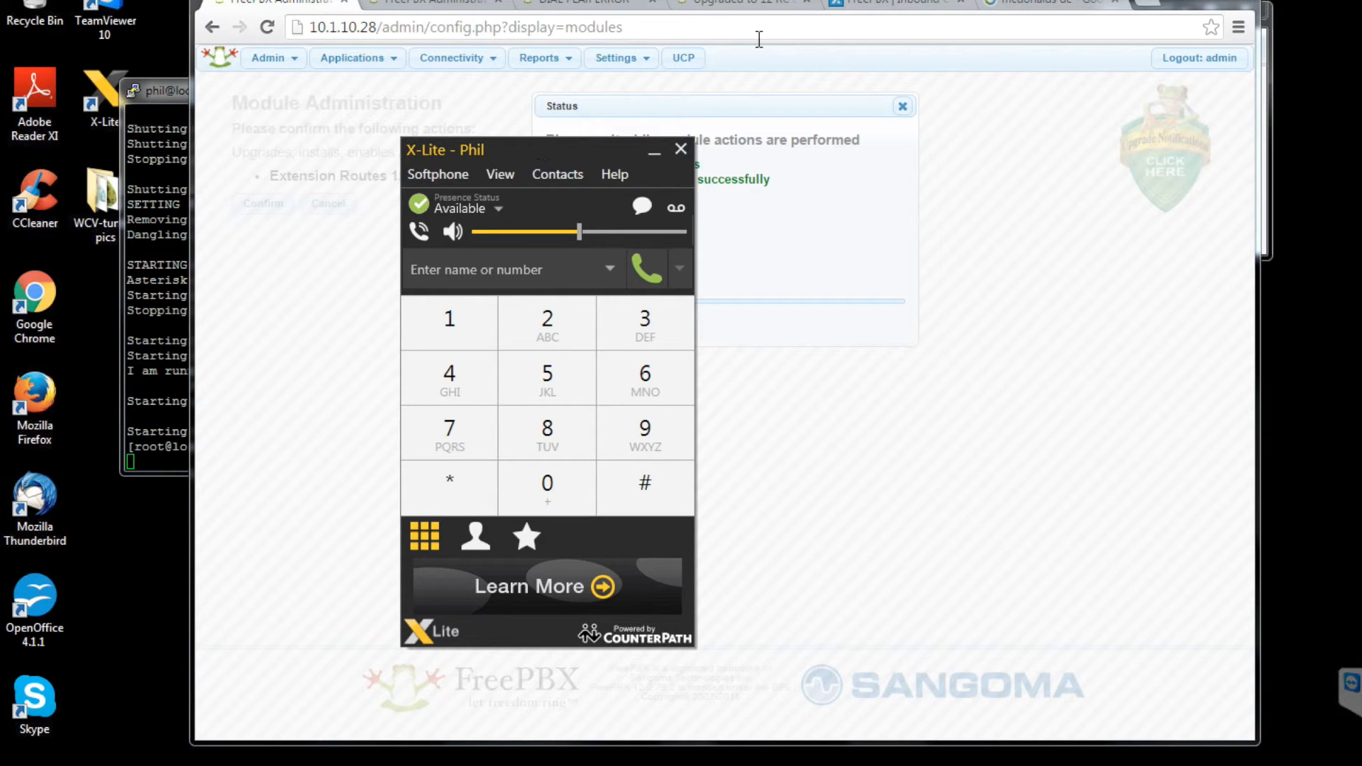
pyautogui.click(446, 6)
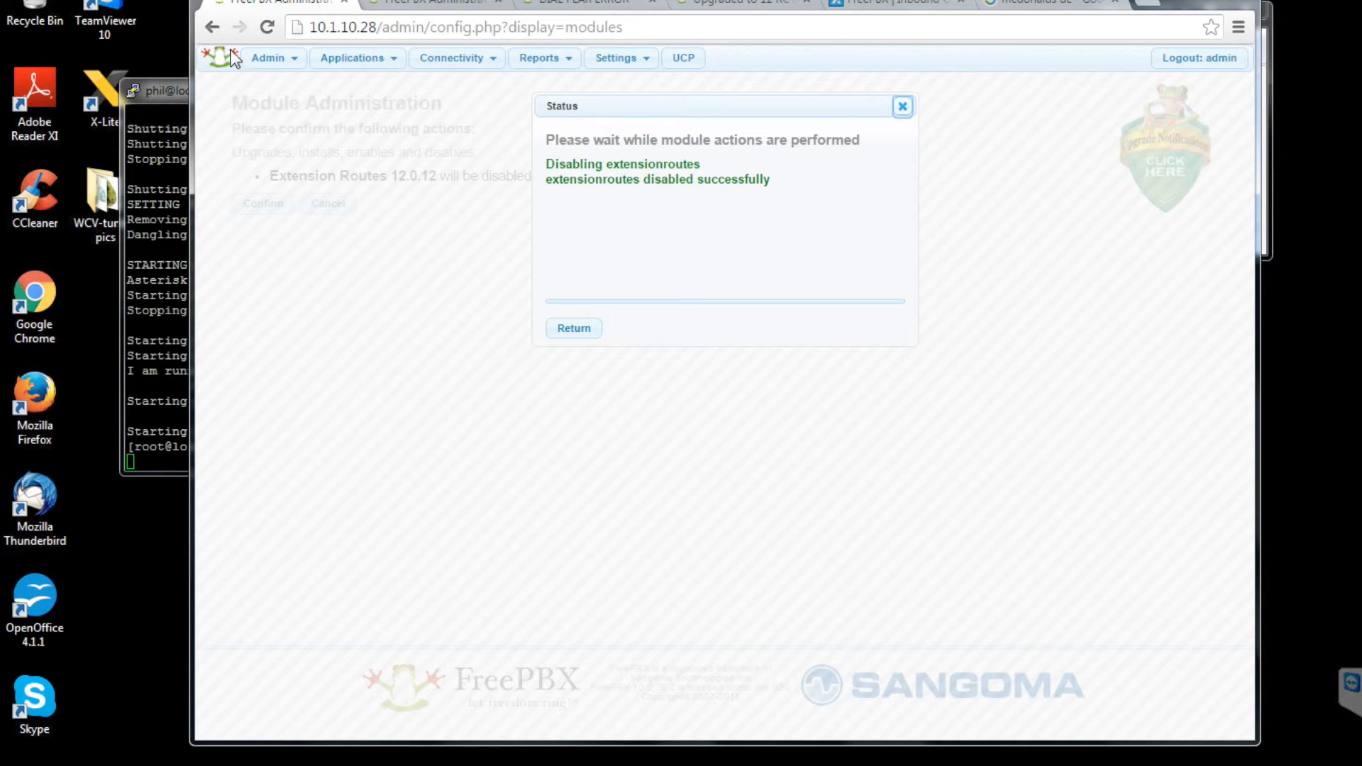
# Switch to the X-Lite softphone and place a test call to an outside phone number
pyautogui.moveTo(348, 70)
pyautogui.hotkey('alt', 'Tab')
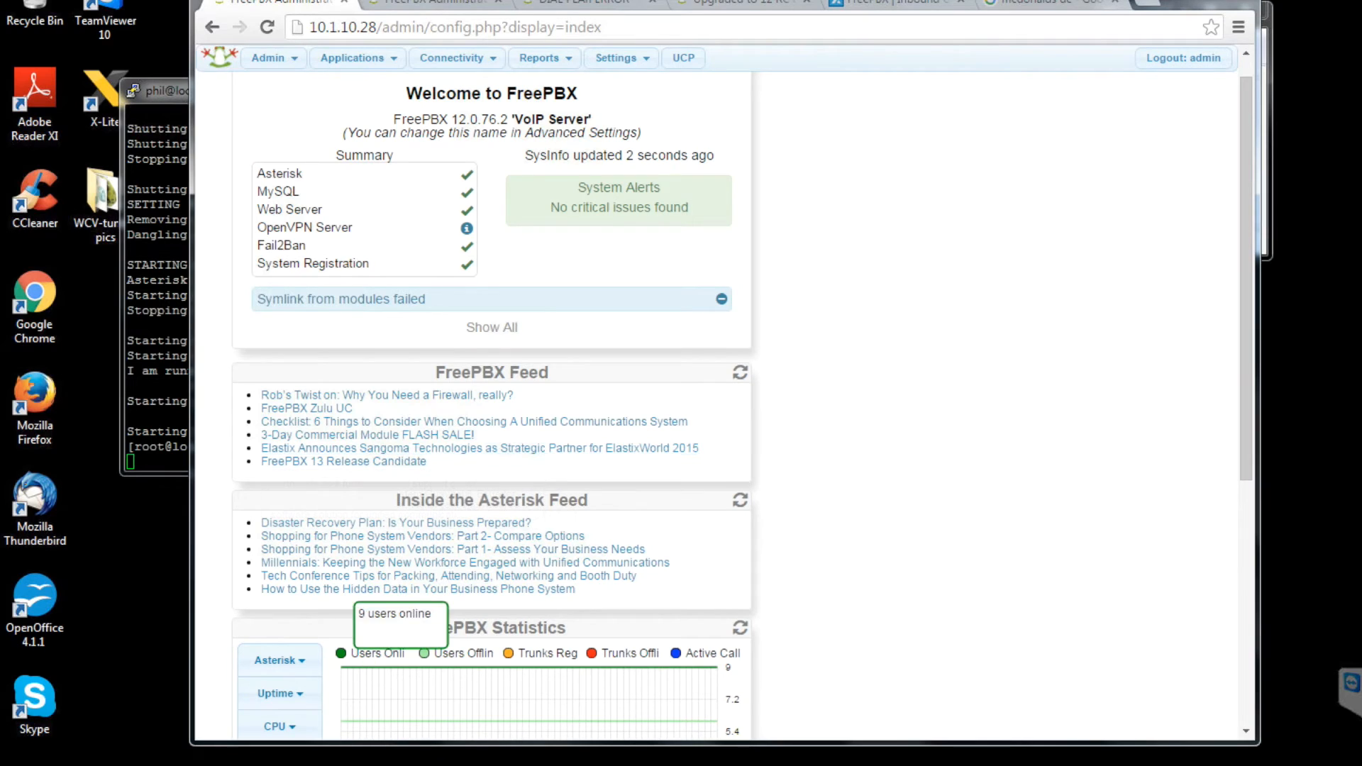
pyautogui.hotkey('alt', 'Tab')
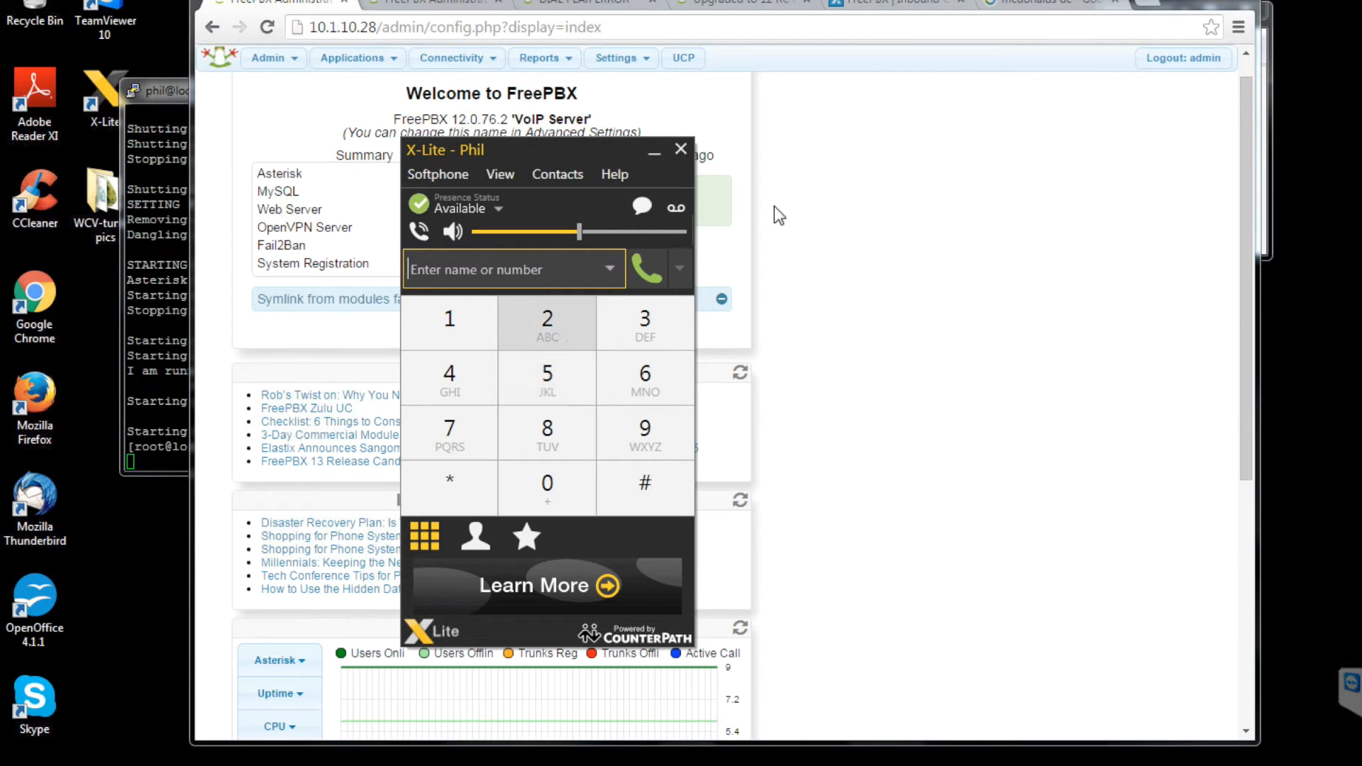
pyautogui.click(1015, 13)
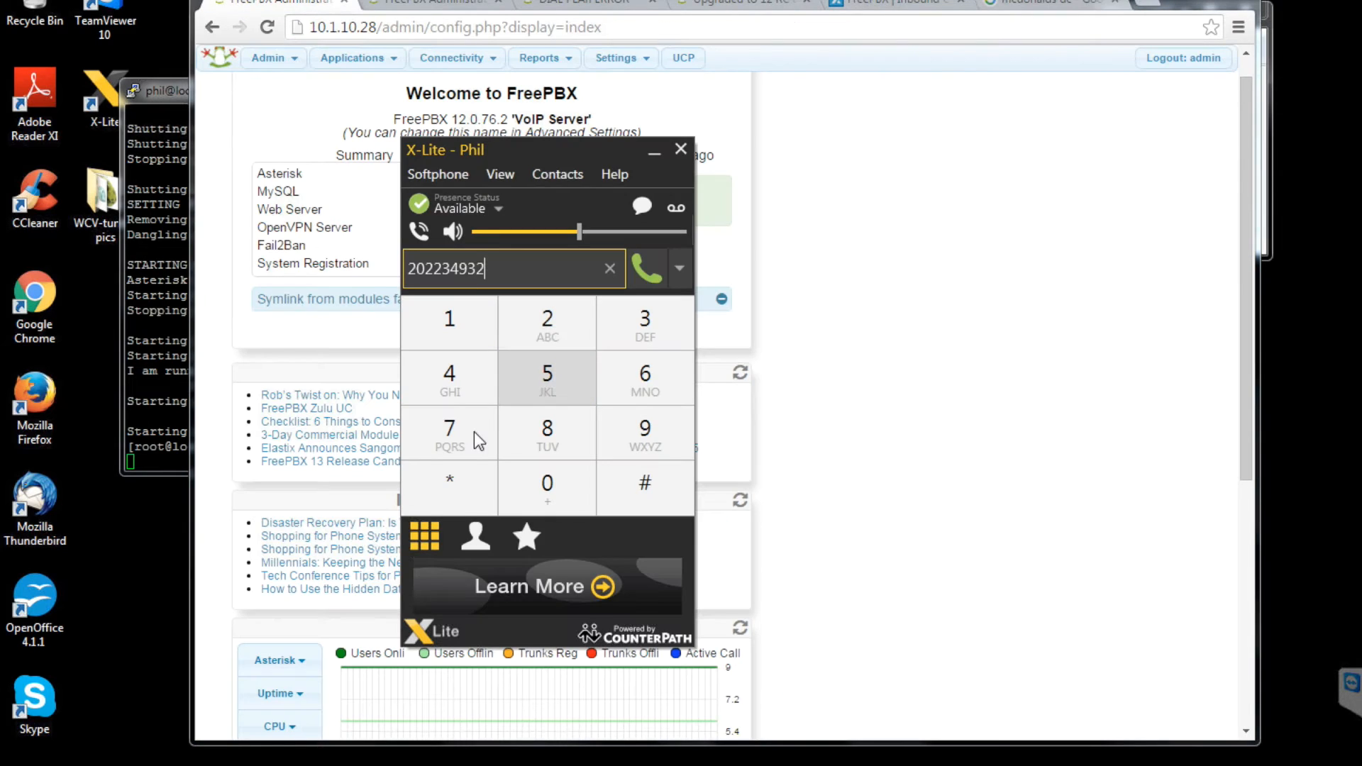
pyautogui.click(474, 431)
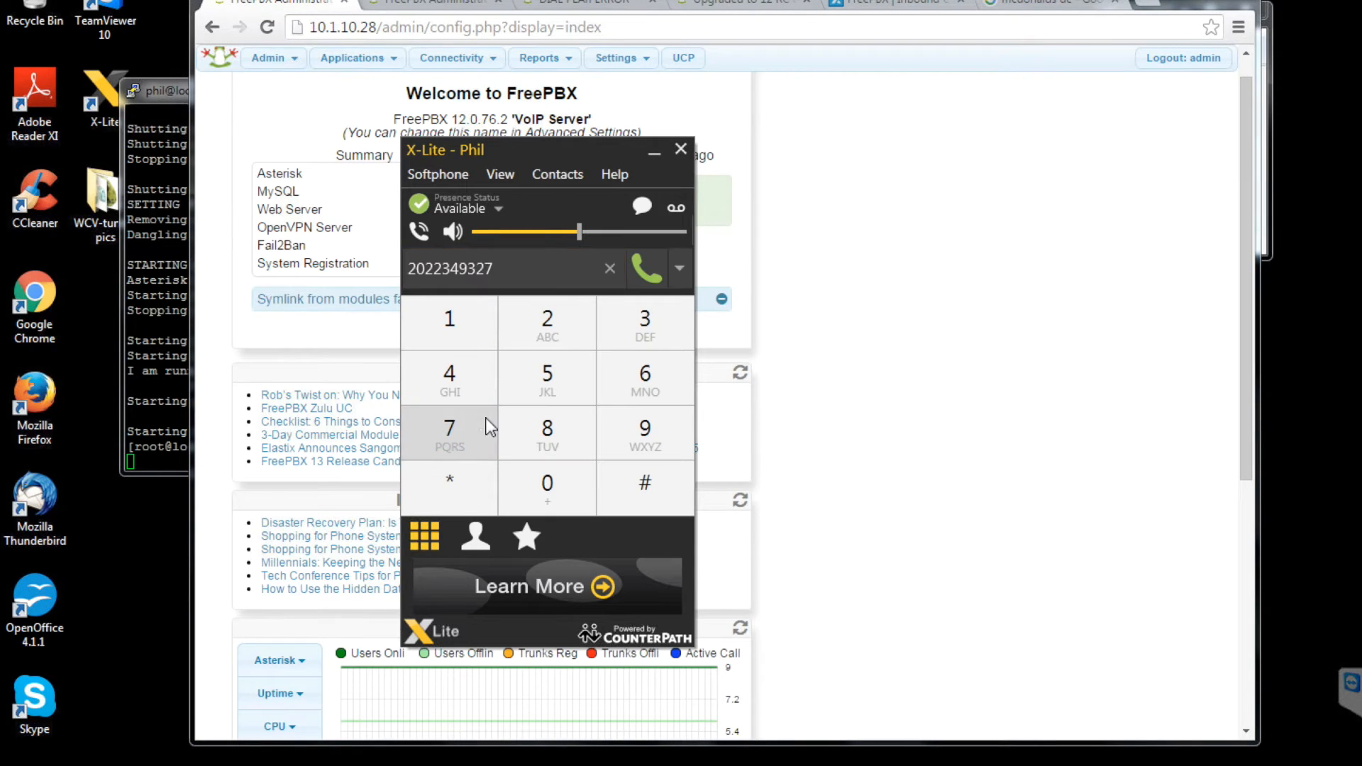
pyautogui.click(648, 270)
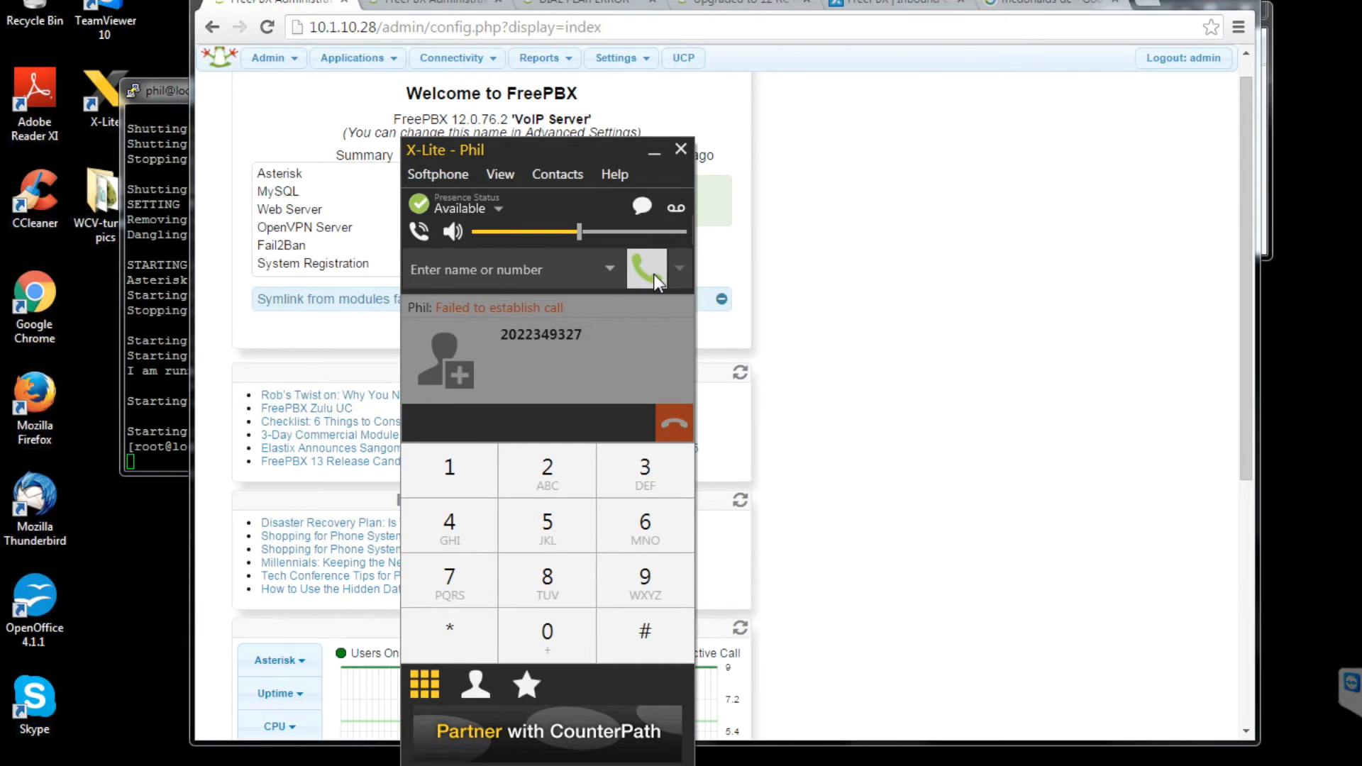
# Return to FreePBX, open the Asterisk log files report, and go to the newest entries of the full log
pyautogui.click(1013, 308)
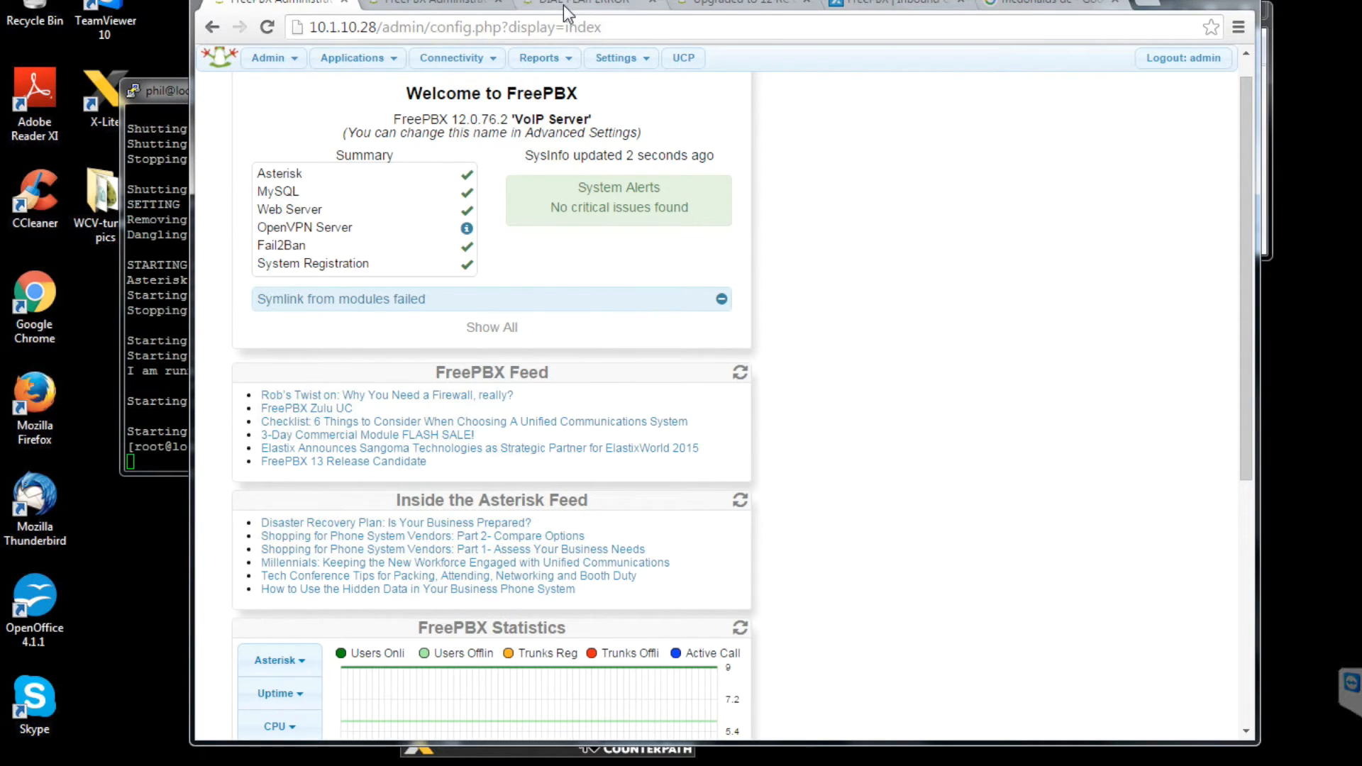
pyautogui.click(458, 11)
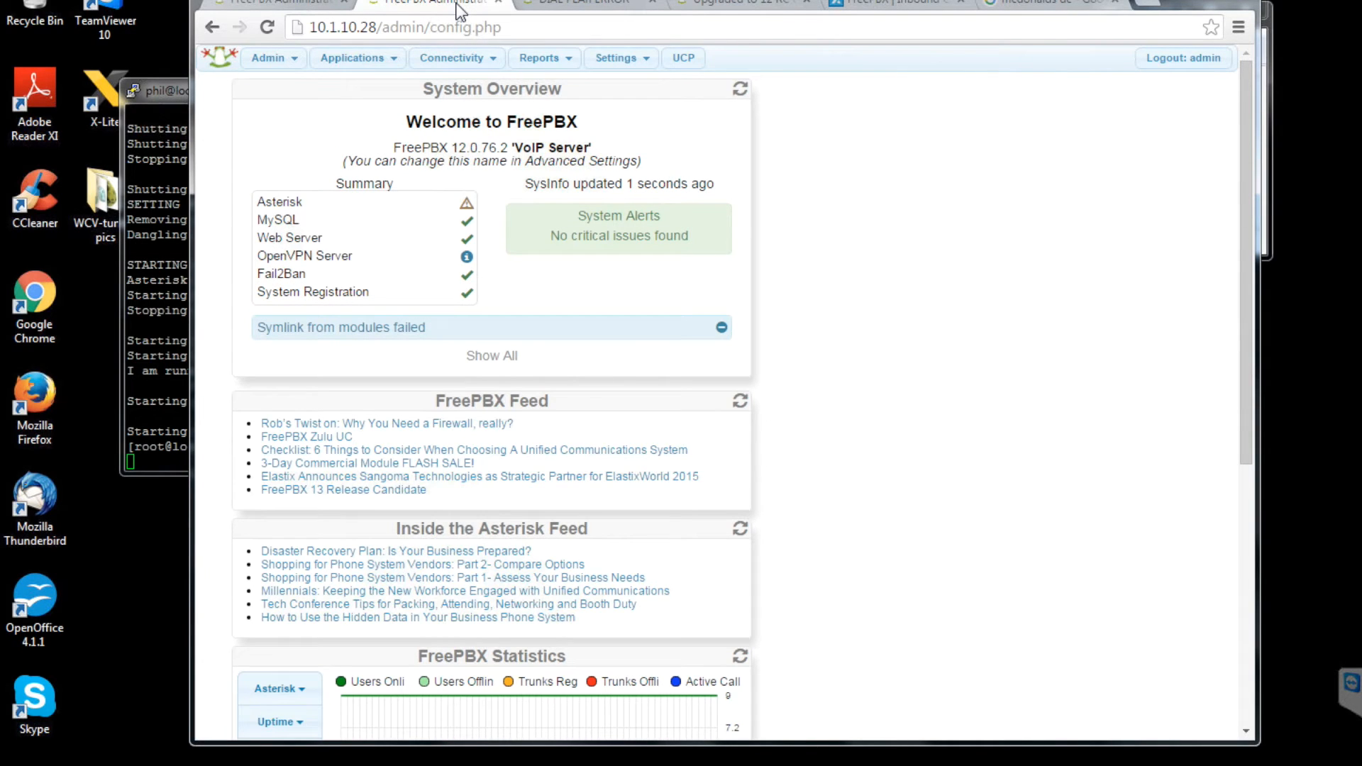
pyautogui.click(548, 66)
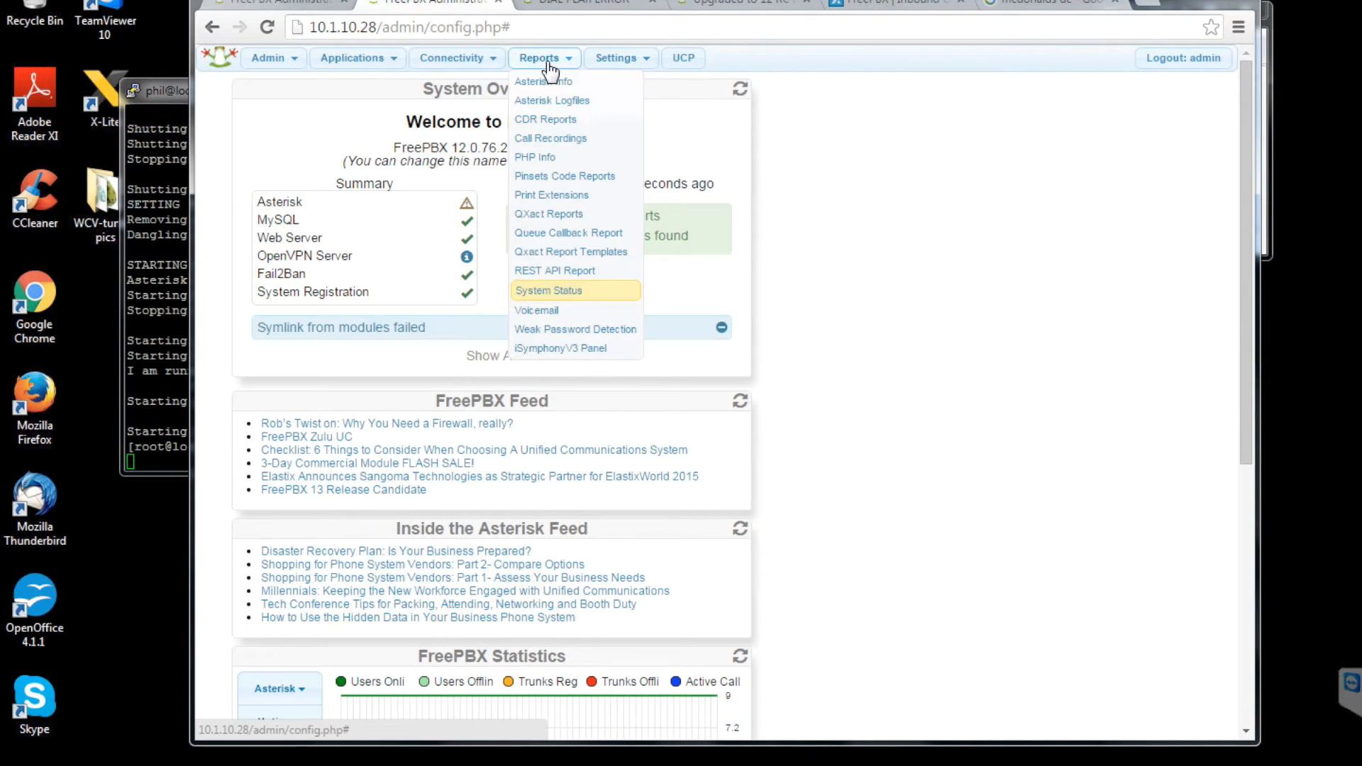
pyautogui.click(553, 100)
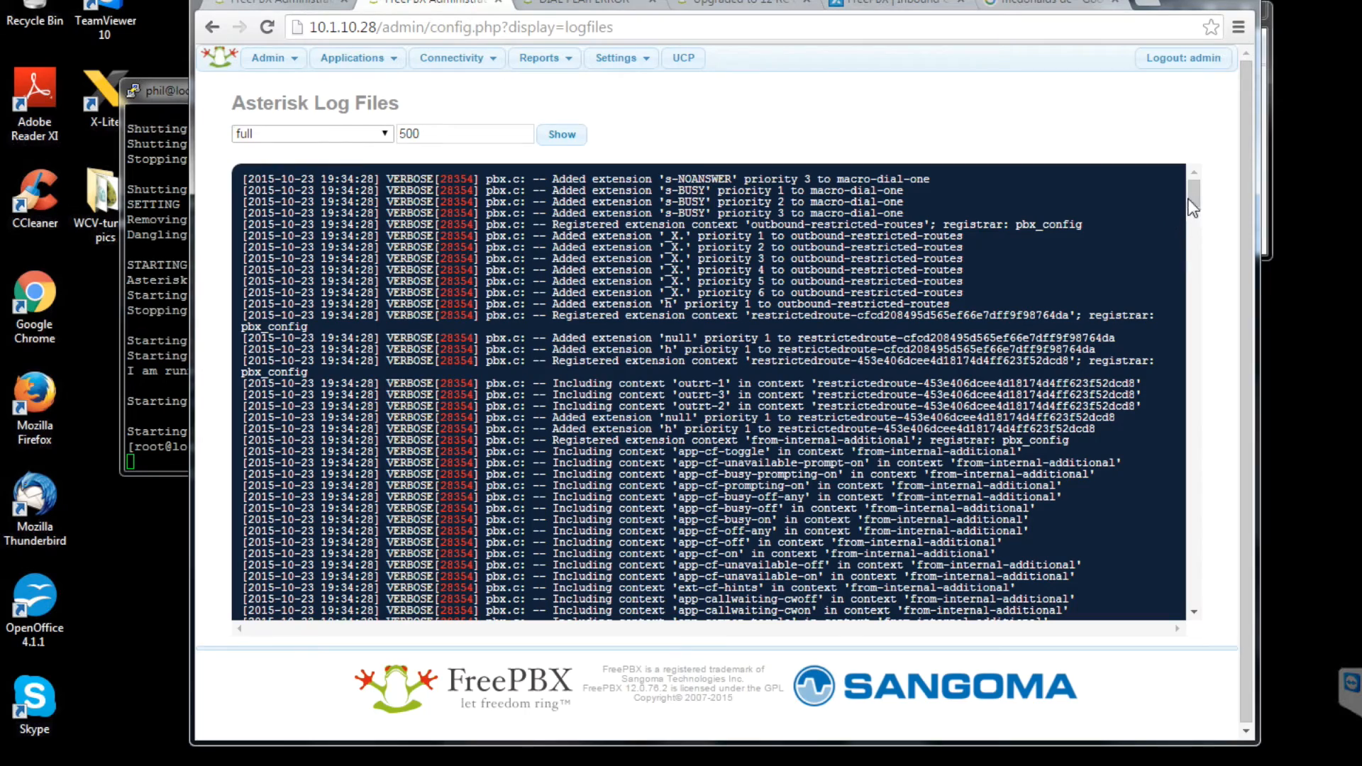
pyautogui.moveTo(1193, 195); pyautogui.dragTo(1223, 599)
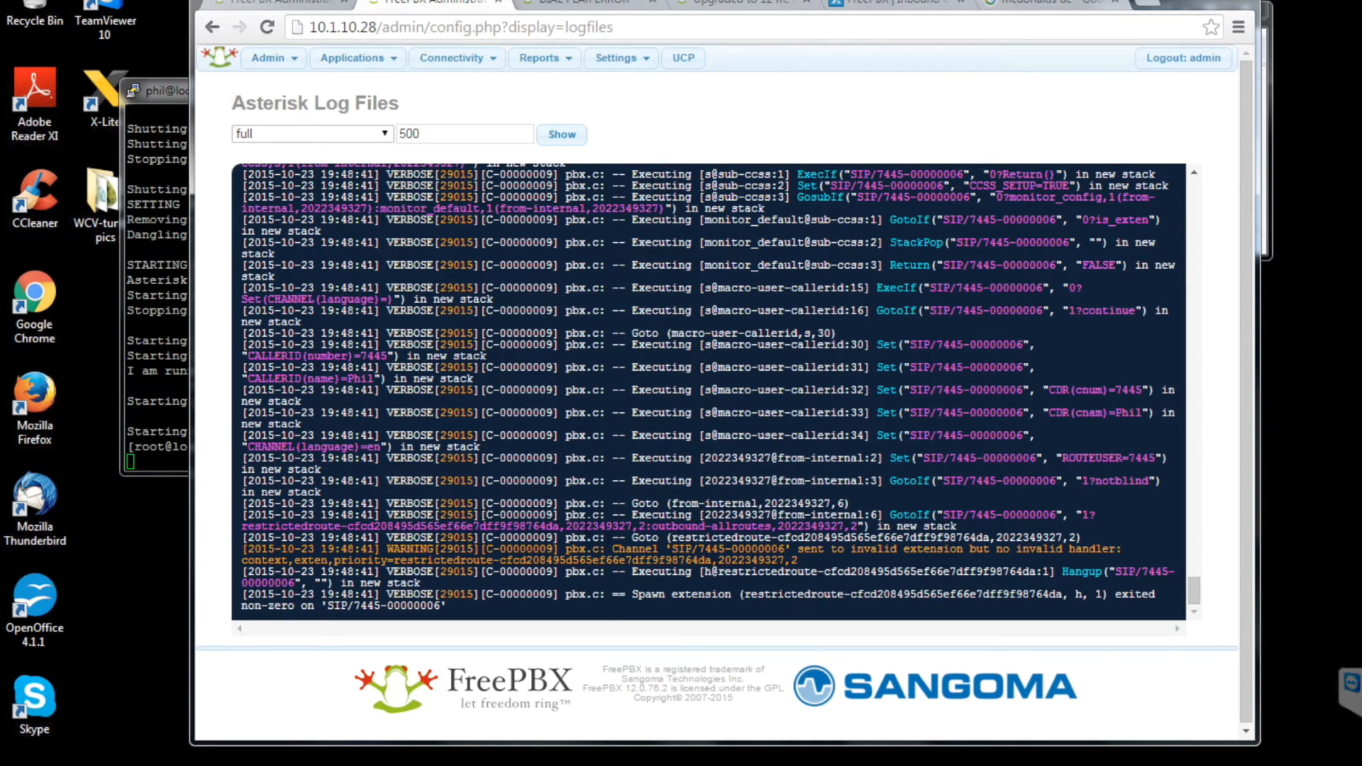
# Highlight the log warning about the channel sent to an invalid extension in the restricted route context
pyautogui.moveTo(567, 525); pyautogui.dragTo(633, 524)
pyautogui.click(703, 552)
pyautogui.moveTo(567, 548); pyautogui.dragTo(792, 559)
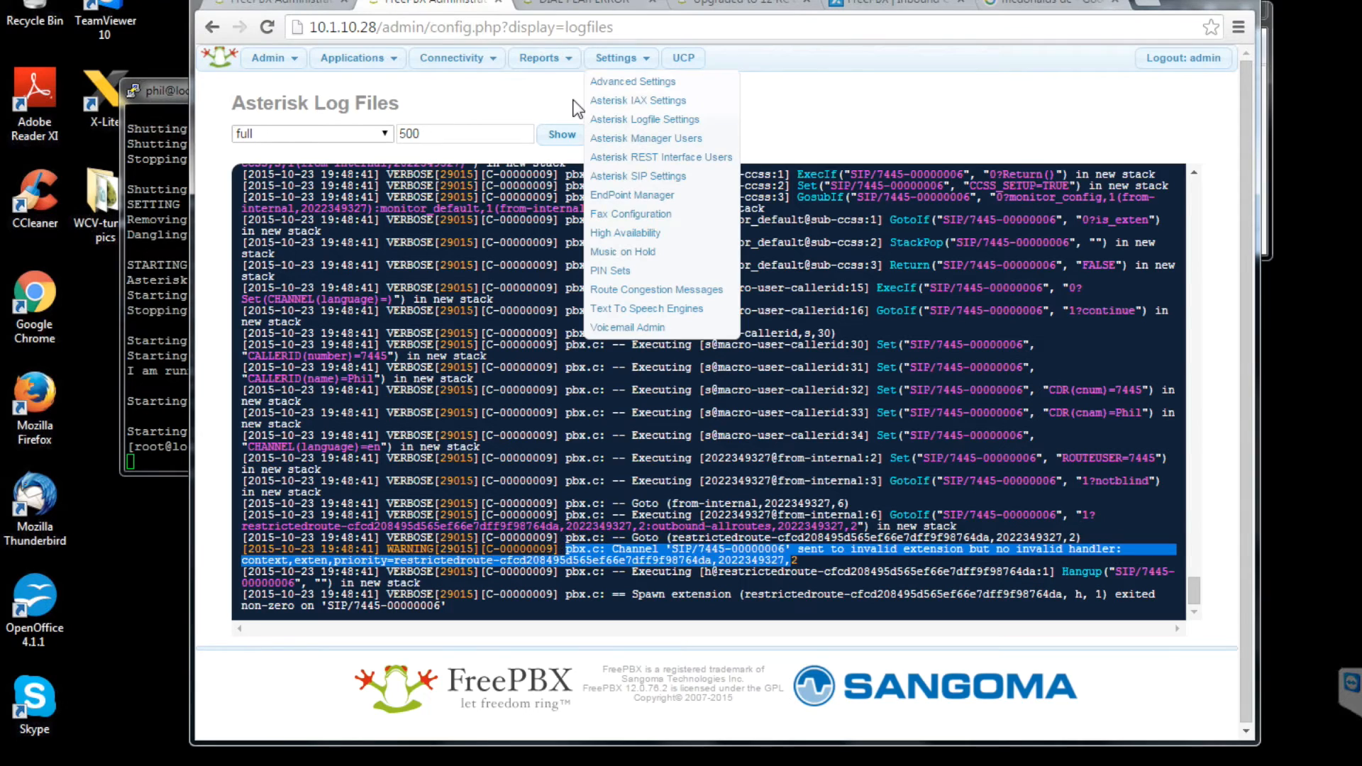
# Read the "Upgraded to 12 RC outbound call problem" forum thread for advice on Extension Routes and its licence
pyautogui.click(735, 4)
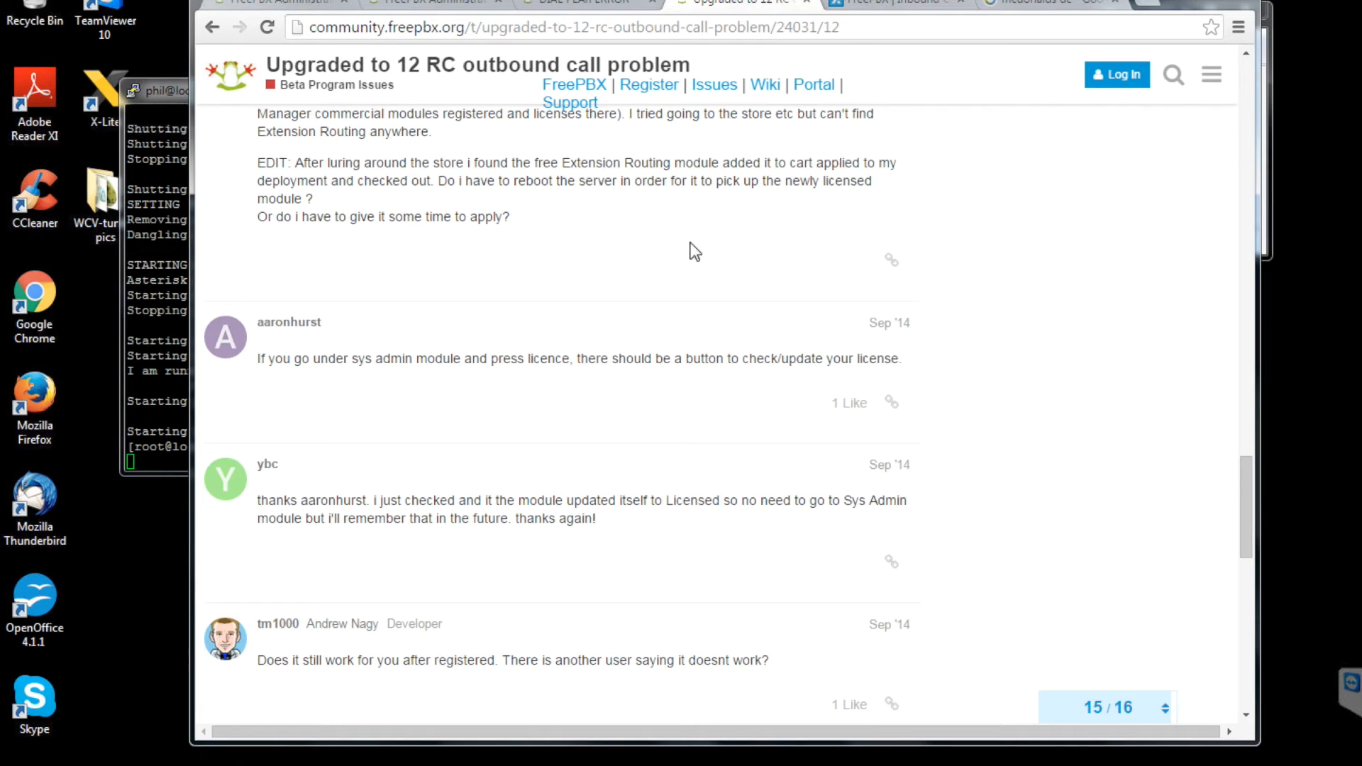
pyautogui.scroll(20, 695, 252)
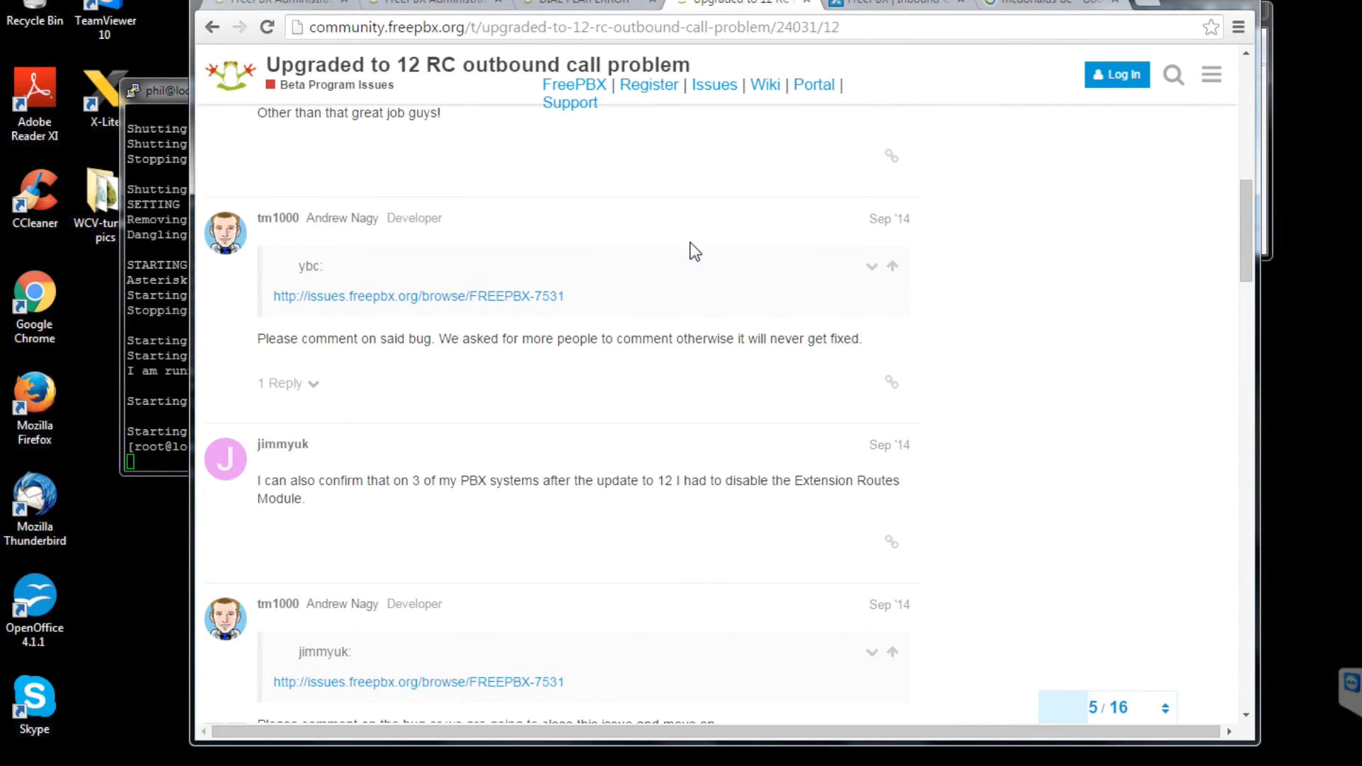
pyautogui.scroll(8, 693, 243)
pyautogui.scroll(-13, 694, 243)
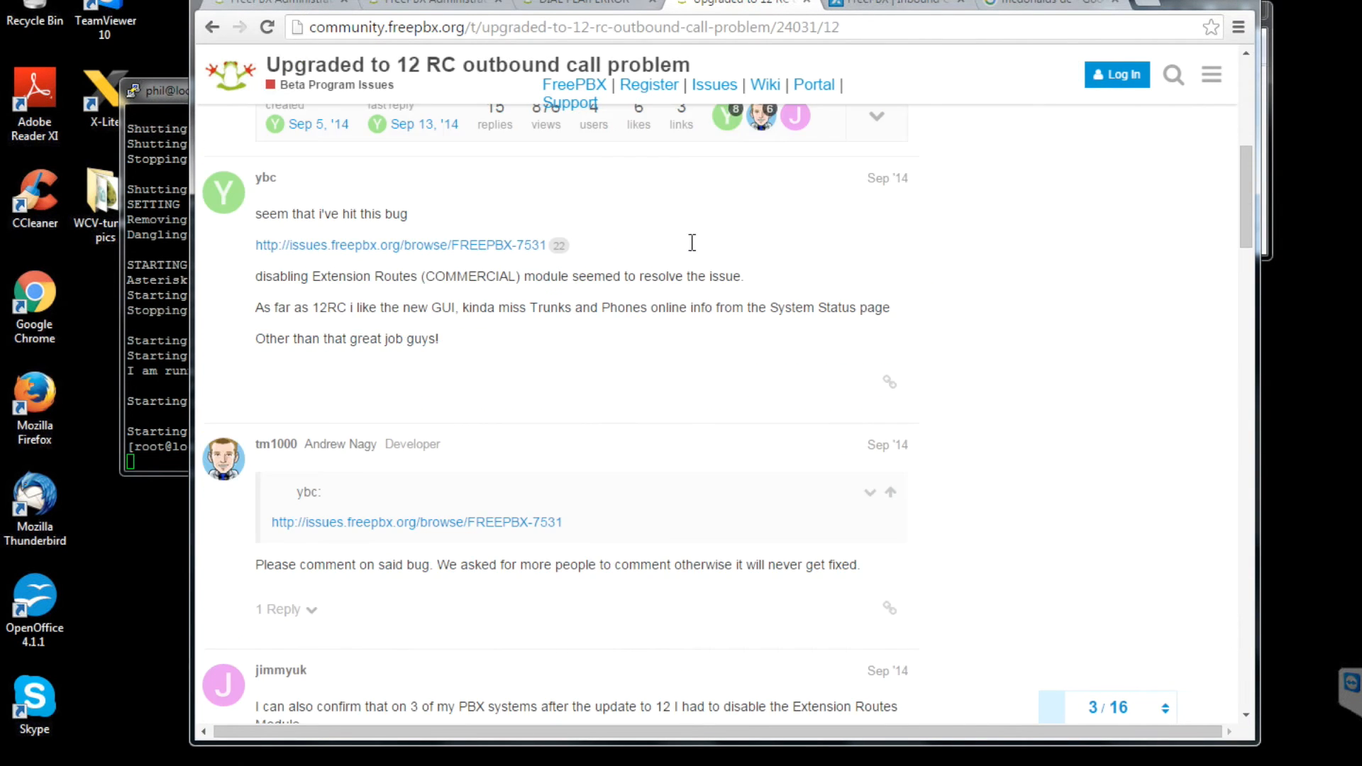
pyautogui.scroll(-20, 695, 252)
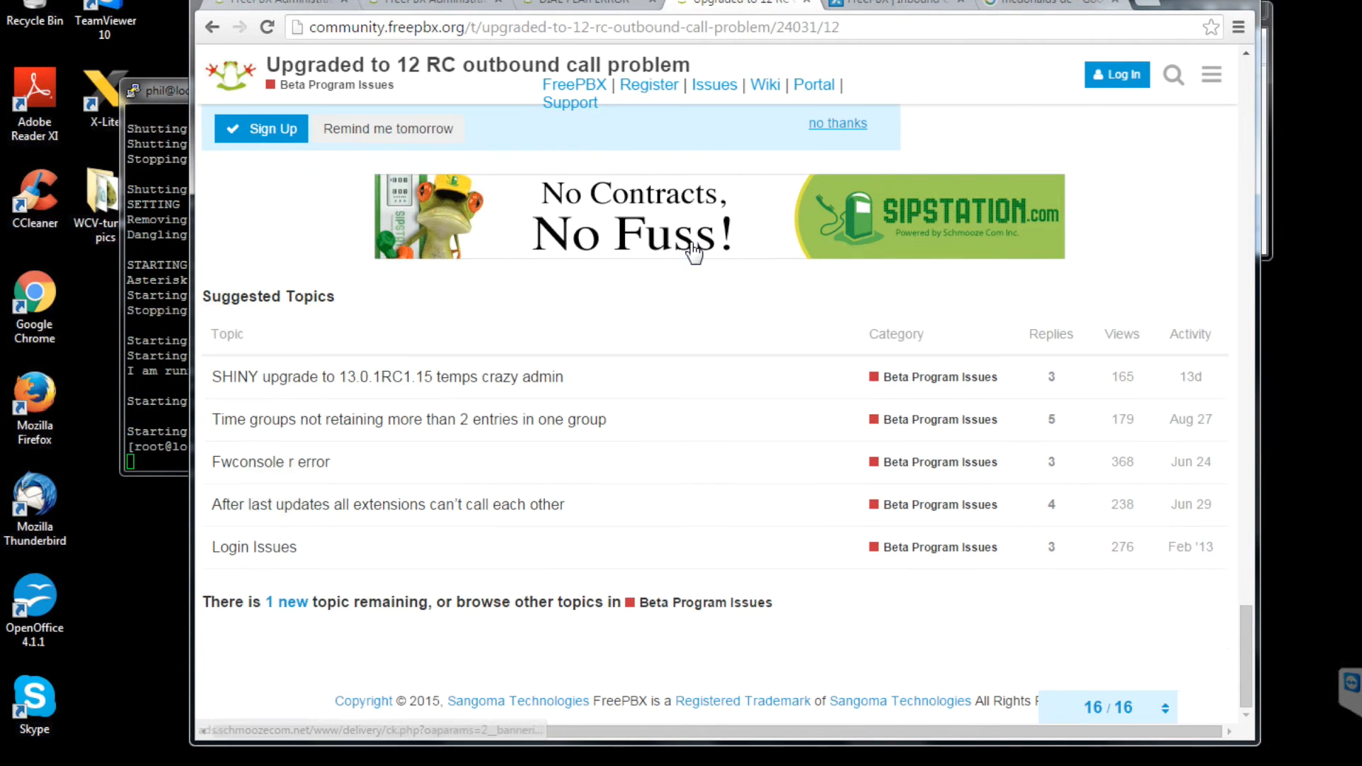
pyautogui.scroll(7, 695, 252)
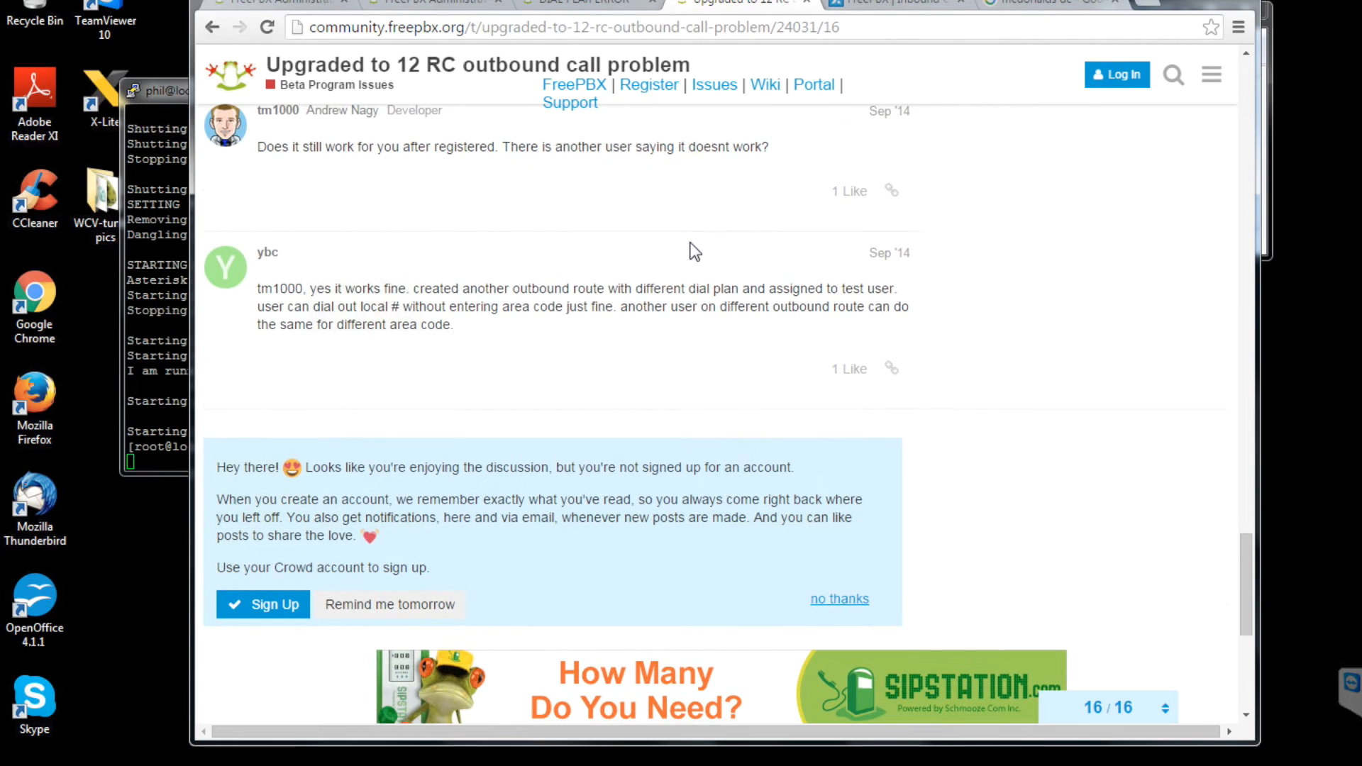
pyautogui.scroll(2, 695, 252)
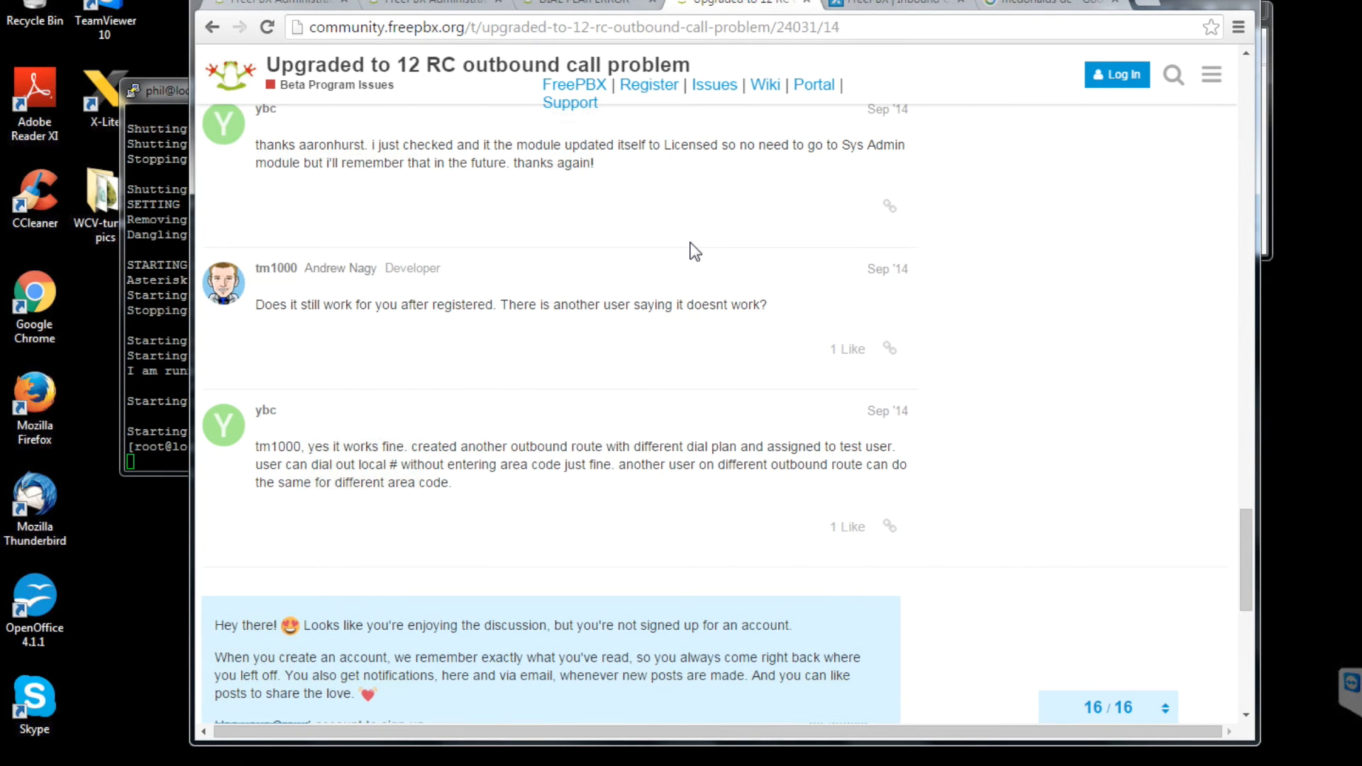
pyautogui.scroll(3, 695, 252)
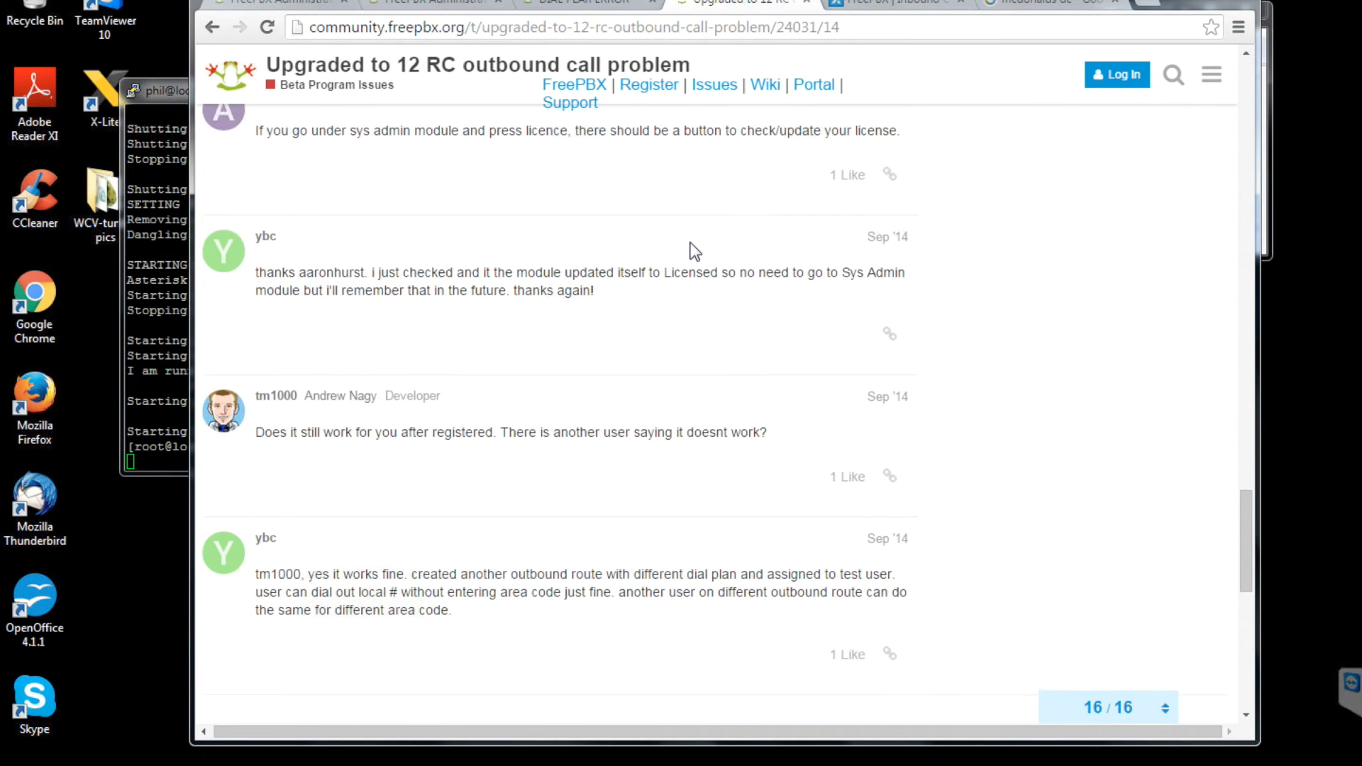
pyautogui.scroll(1, 692, 243)
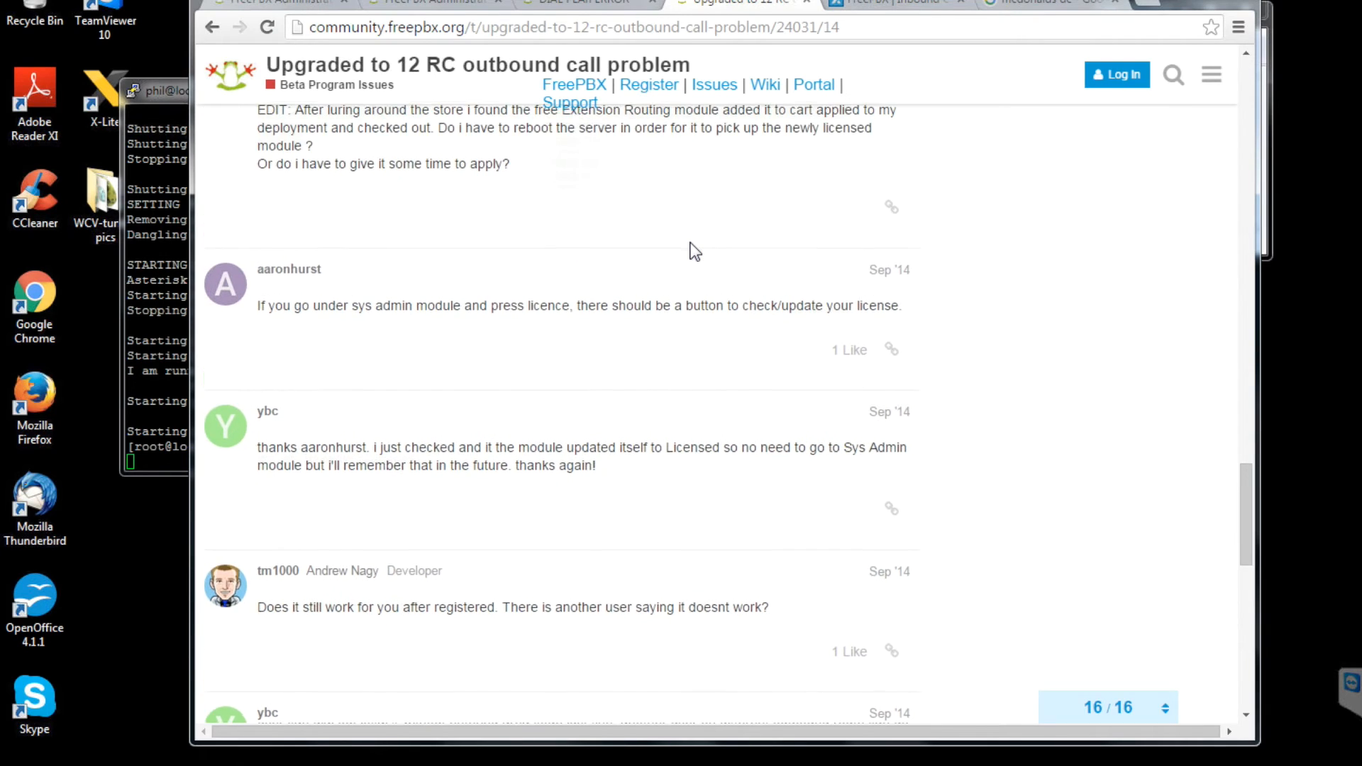
pyautogui.scroll(2, 695, 252)
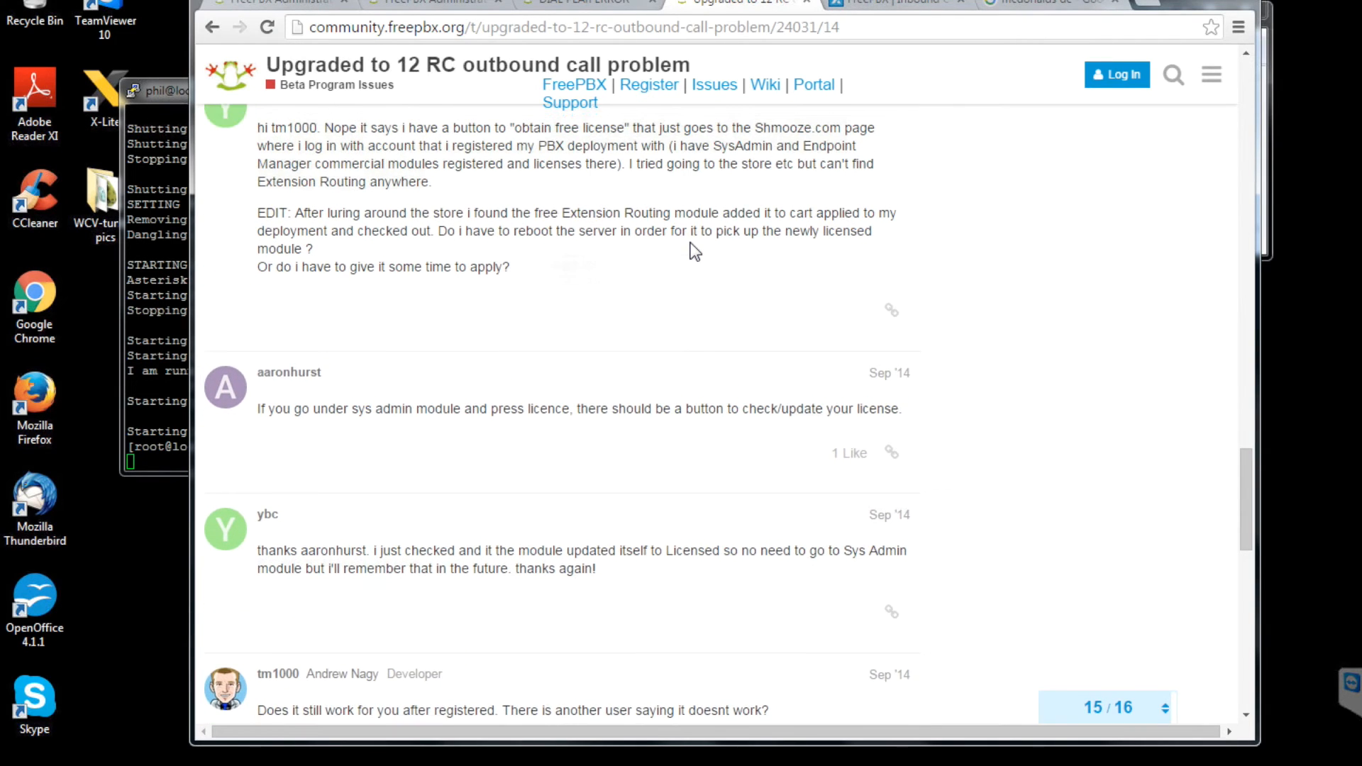
pyautogui.scroll(1, 692, 243)
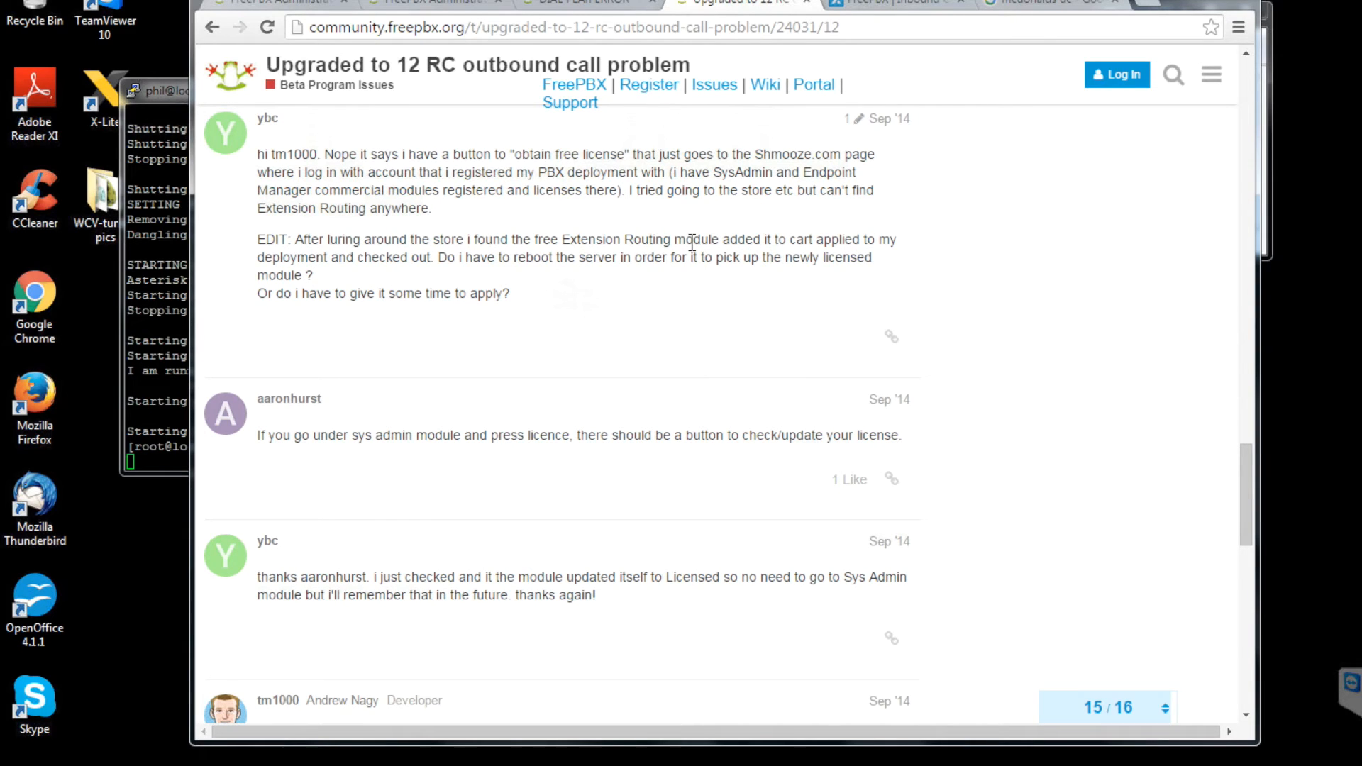
# Search the forum thread for "disabl" to locate the posts about disabling the Extension Routes module
pyautogui.hotkey('ctrl', 'f')
pyautogui.write('d')
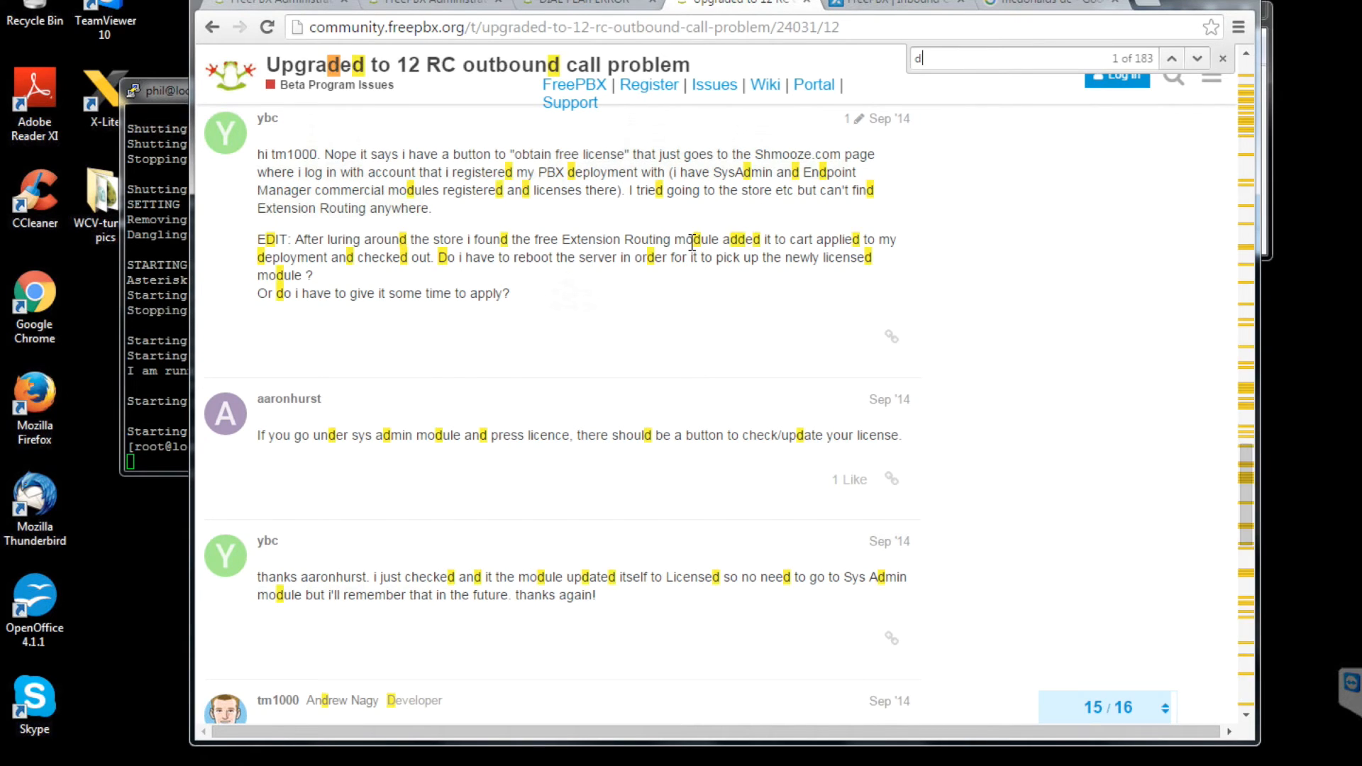
pyautogui.write('isabled')
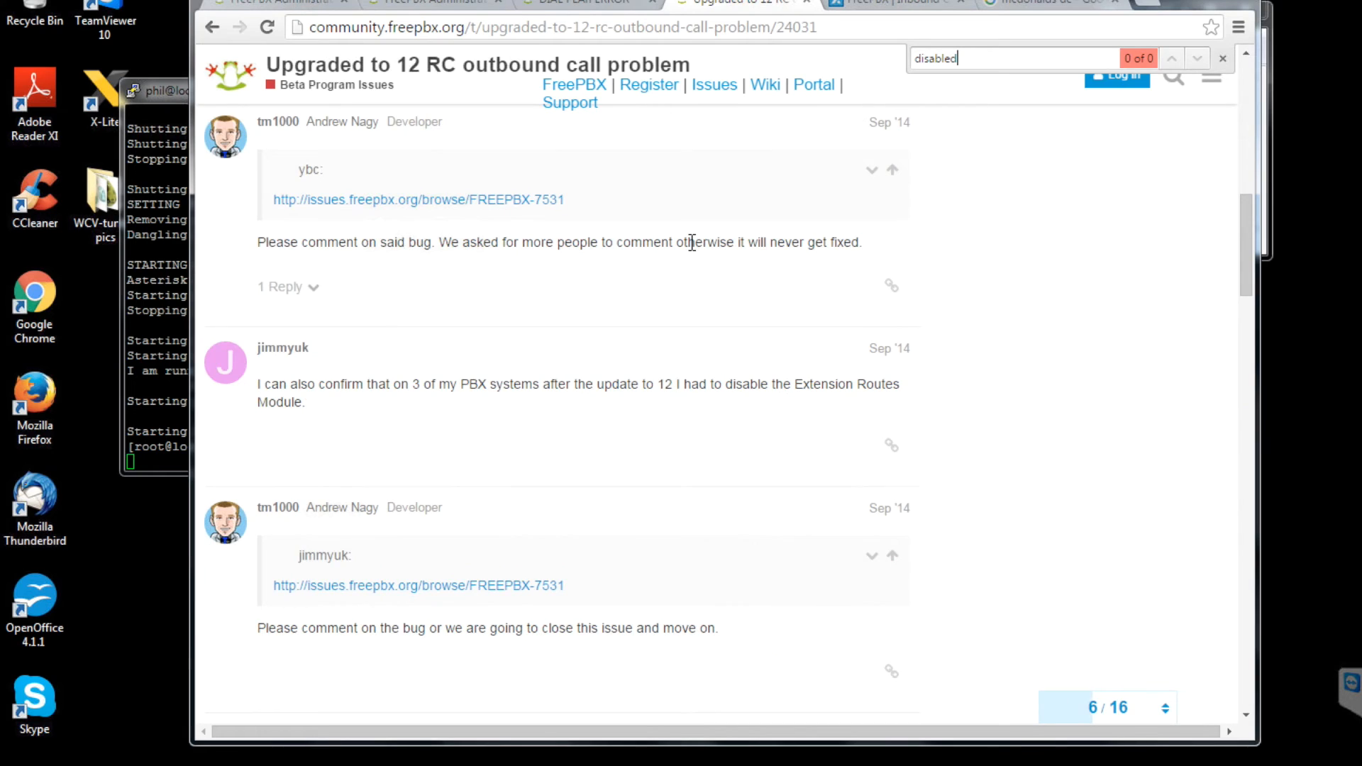
pyautogui.press('BackSpace')
pyautogui.press('BackSpace')
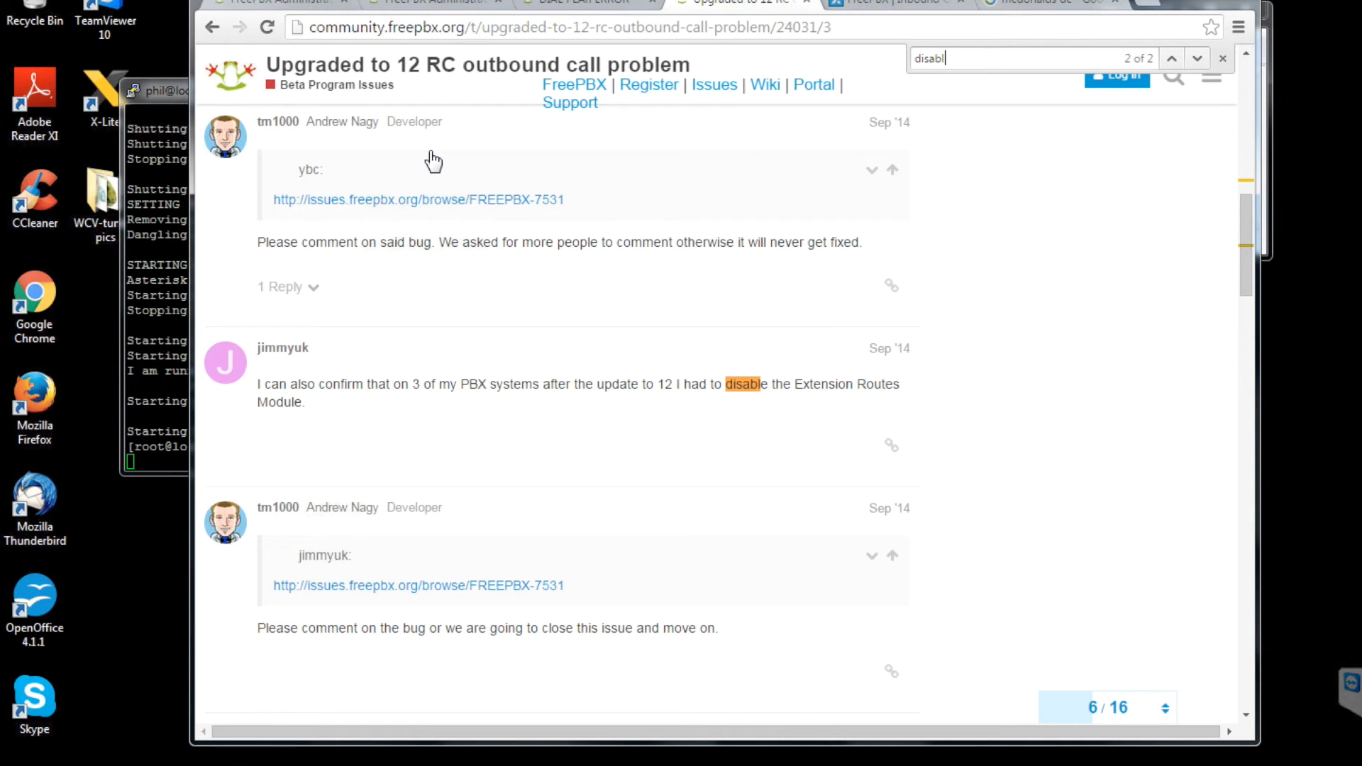
# Return to the FreePBX administration page, open Module Admin, and check the Asterisk CLI module's details
pyautogui.click(295, 6)
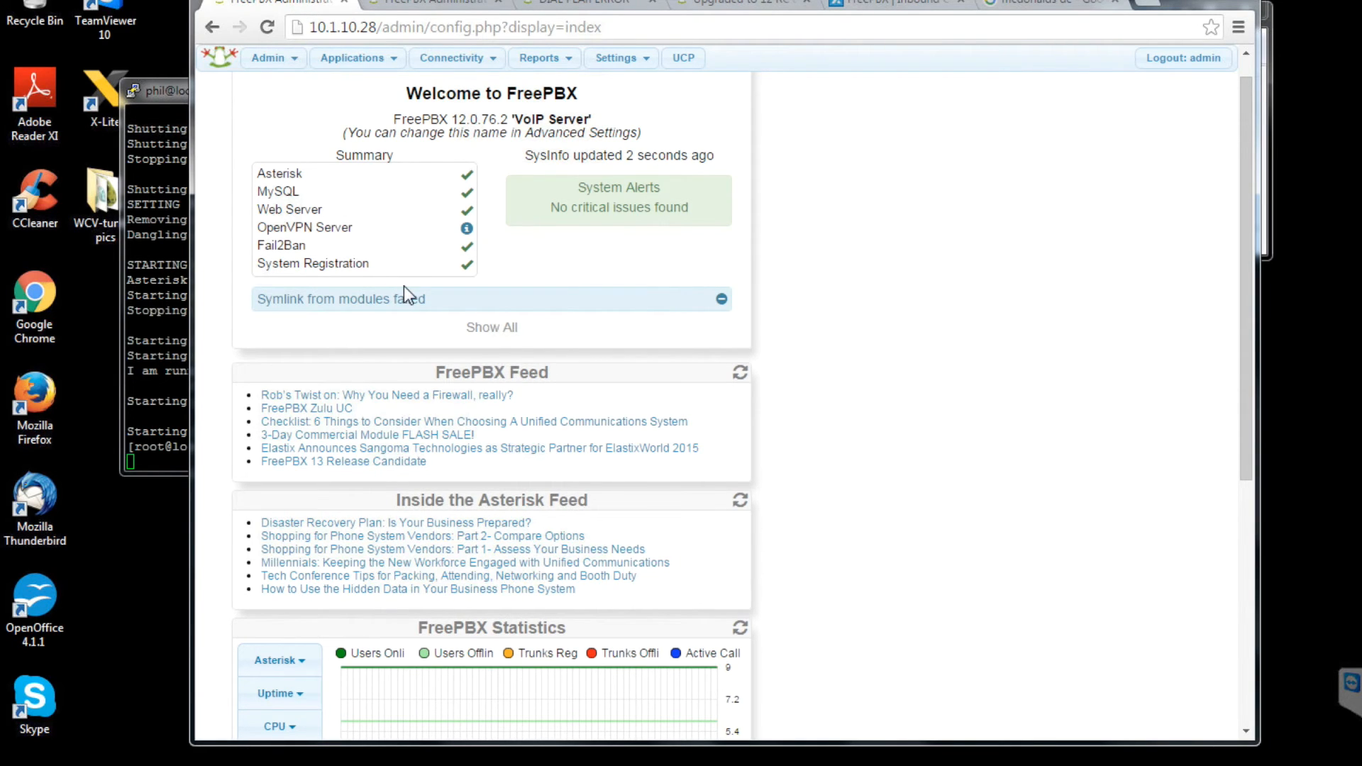
pyautogui.click(286, 62)
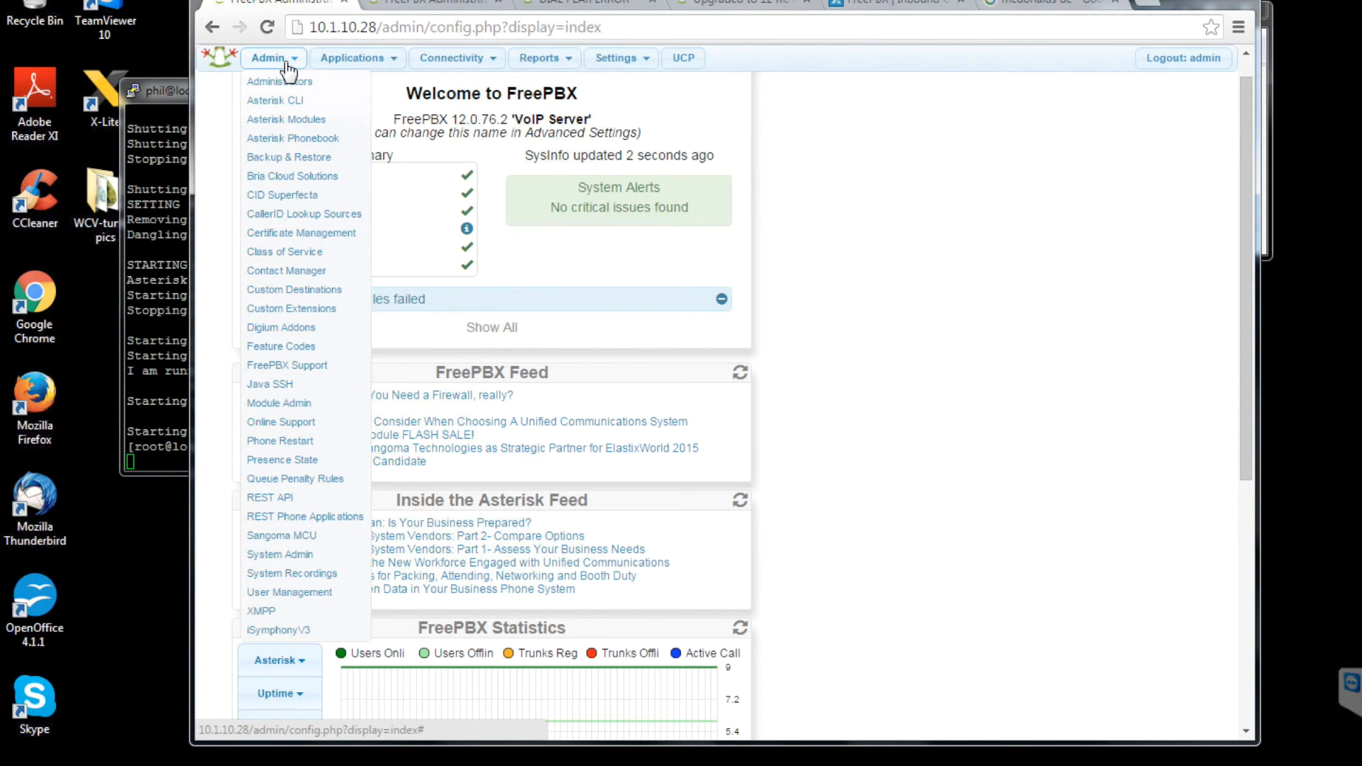
pyautogui.click(286, 66)
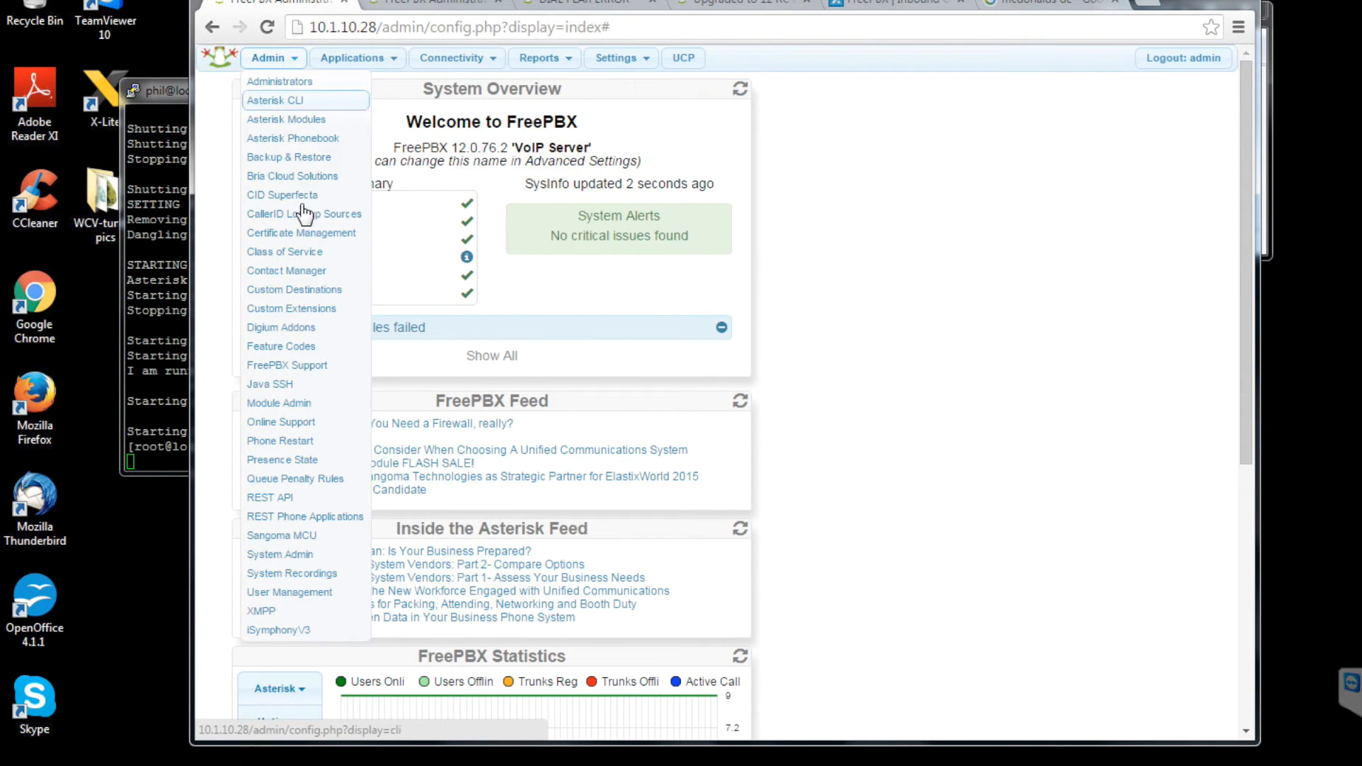
pyautogui.click(294, 405)
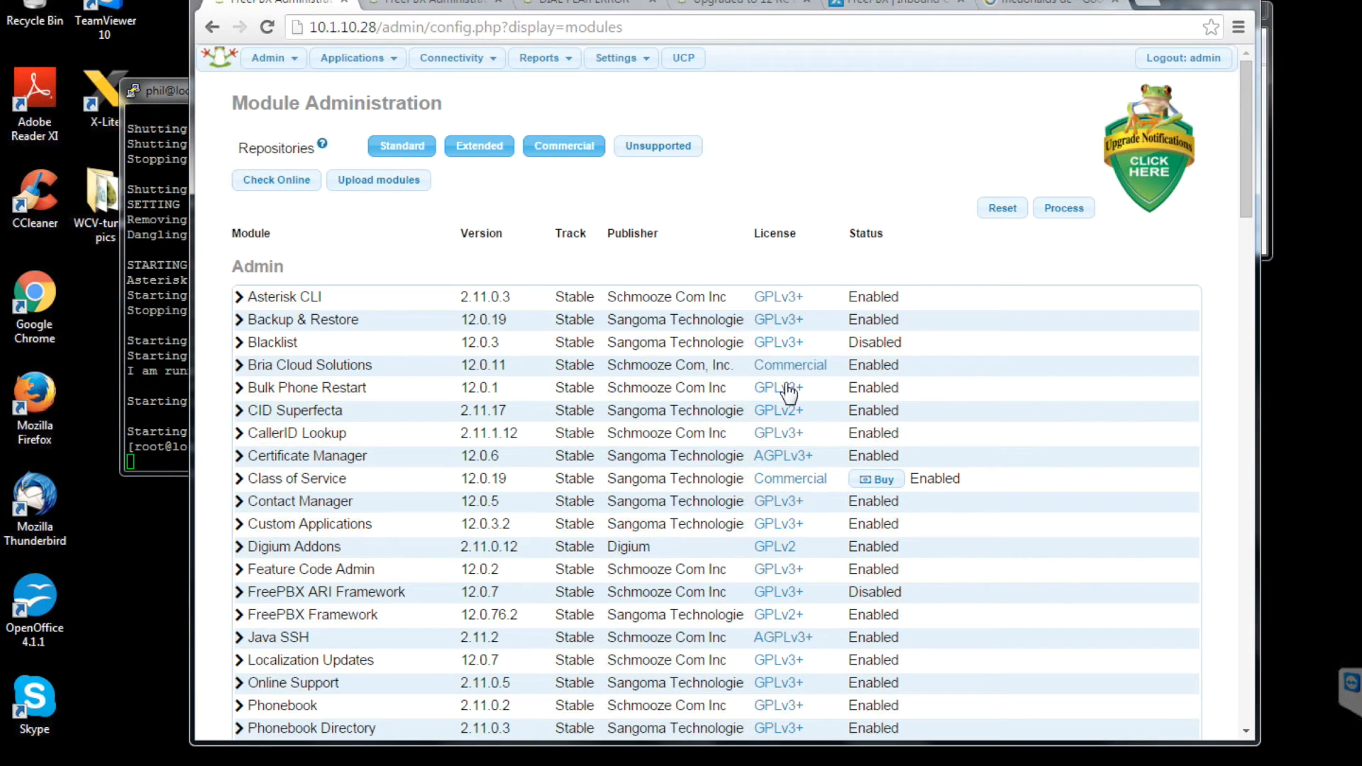
pyautogui.click(242, 296)
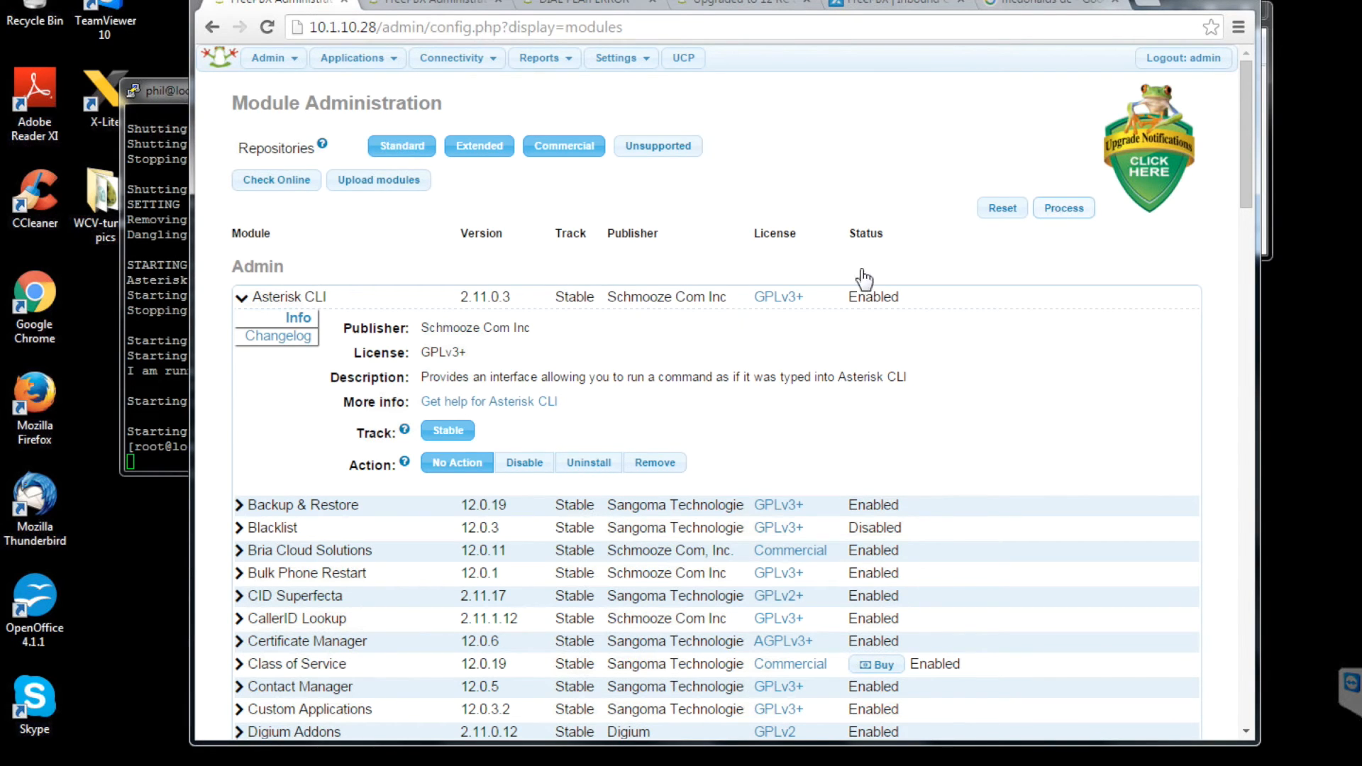
pyautogui.click(242, 298)
# Find the Extension Routes module by searching for "extension", expand its details, and highlight the licence requirement in its description
pyautogui.scroll(-6, 214, 431)
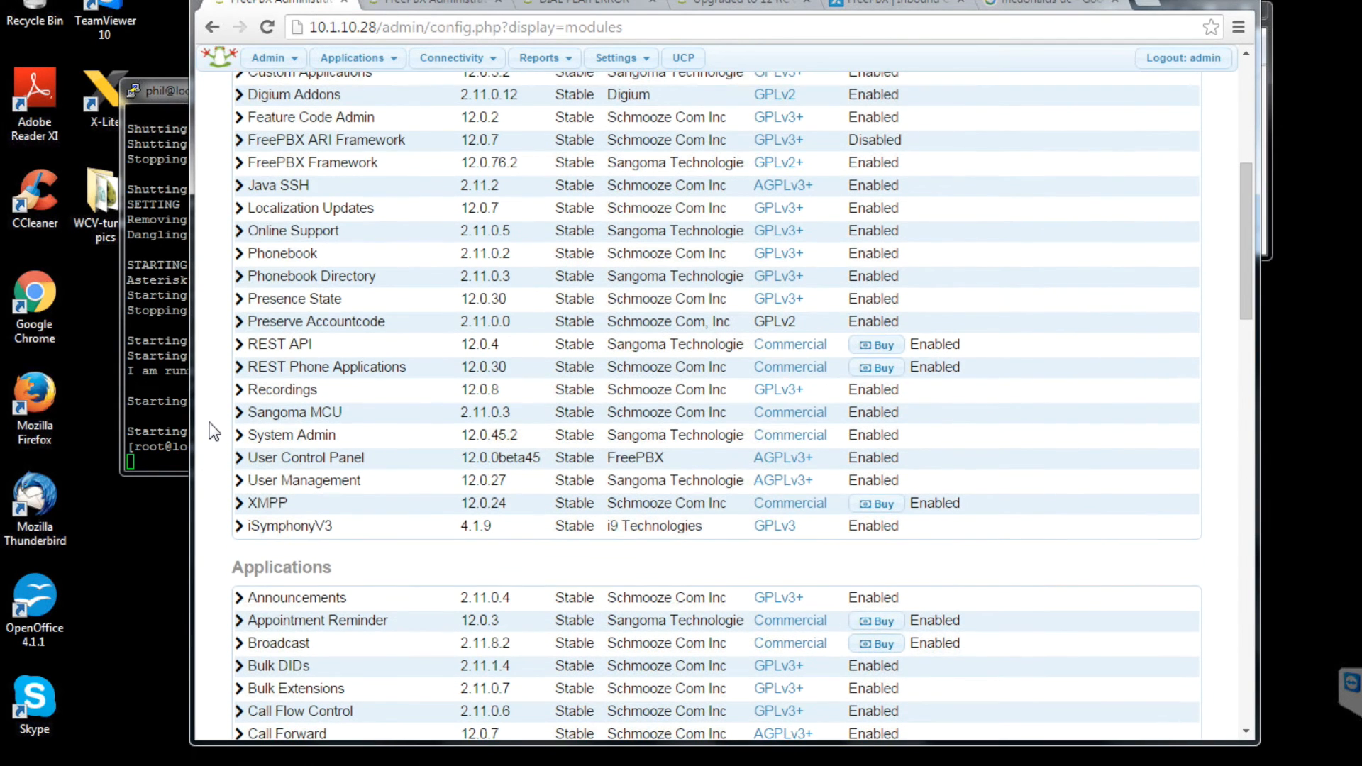
pyautogui.hotkey('ctrl', 'f')
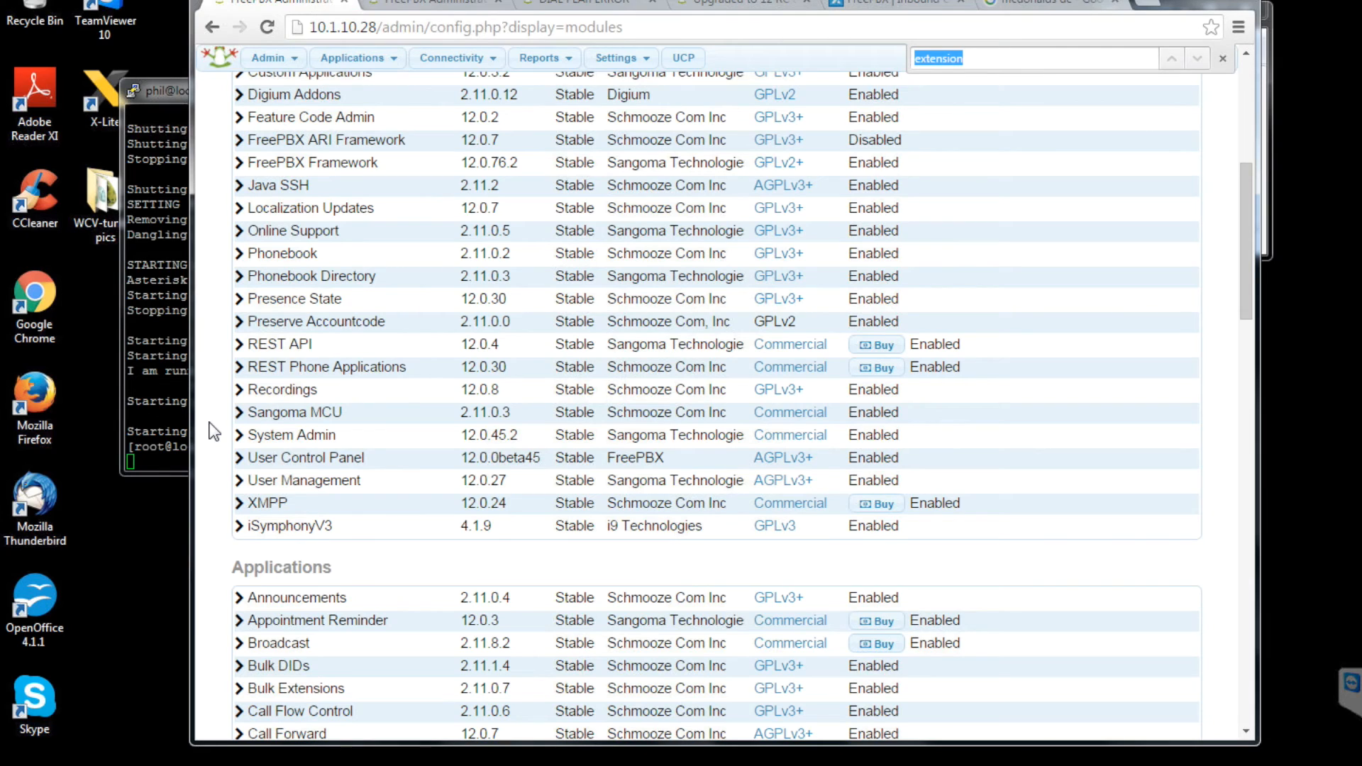
pyautogui.press('Return')
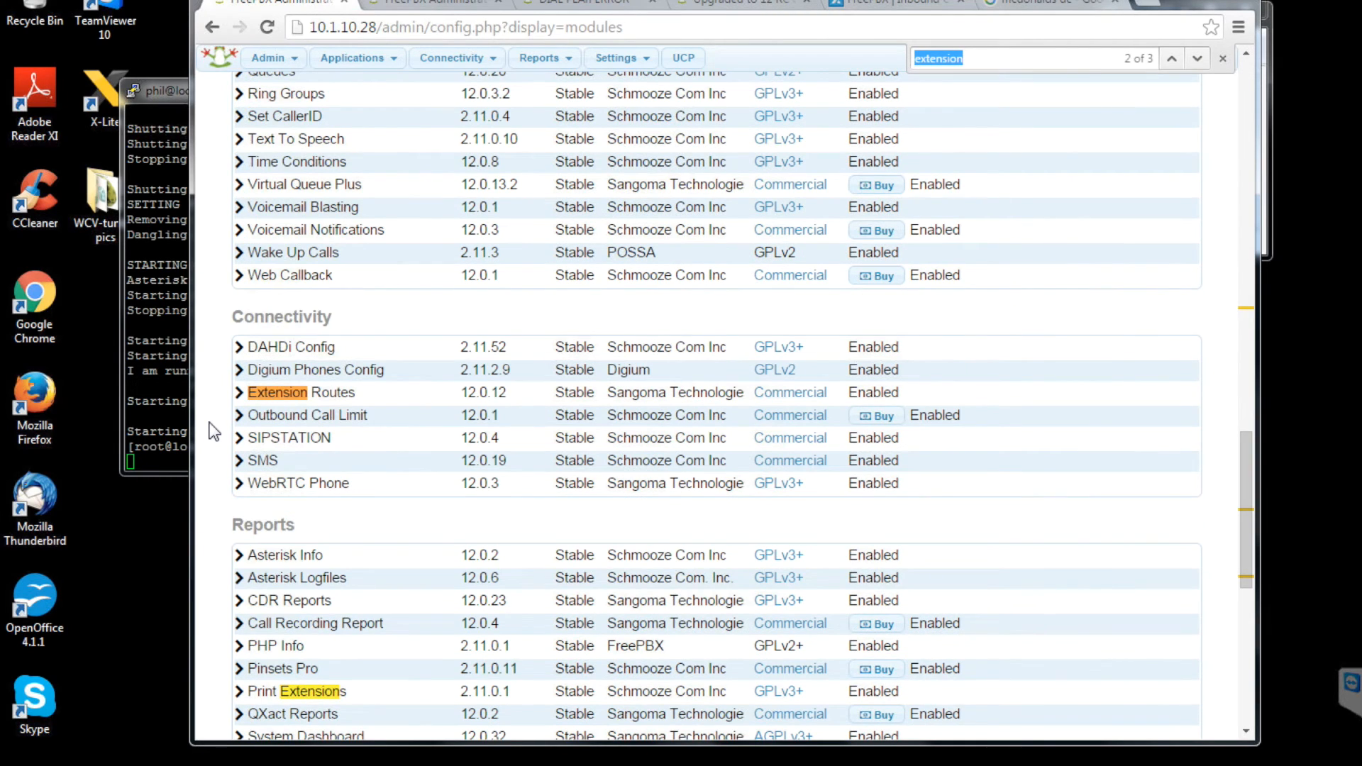
pyautogui.click(240, 394)
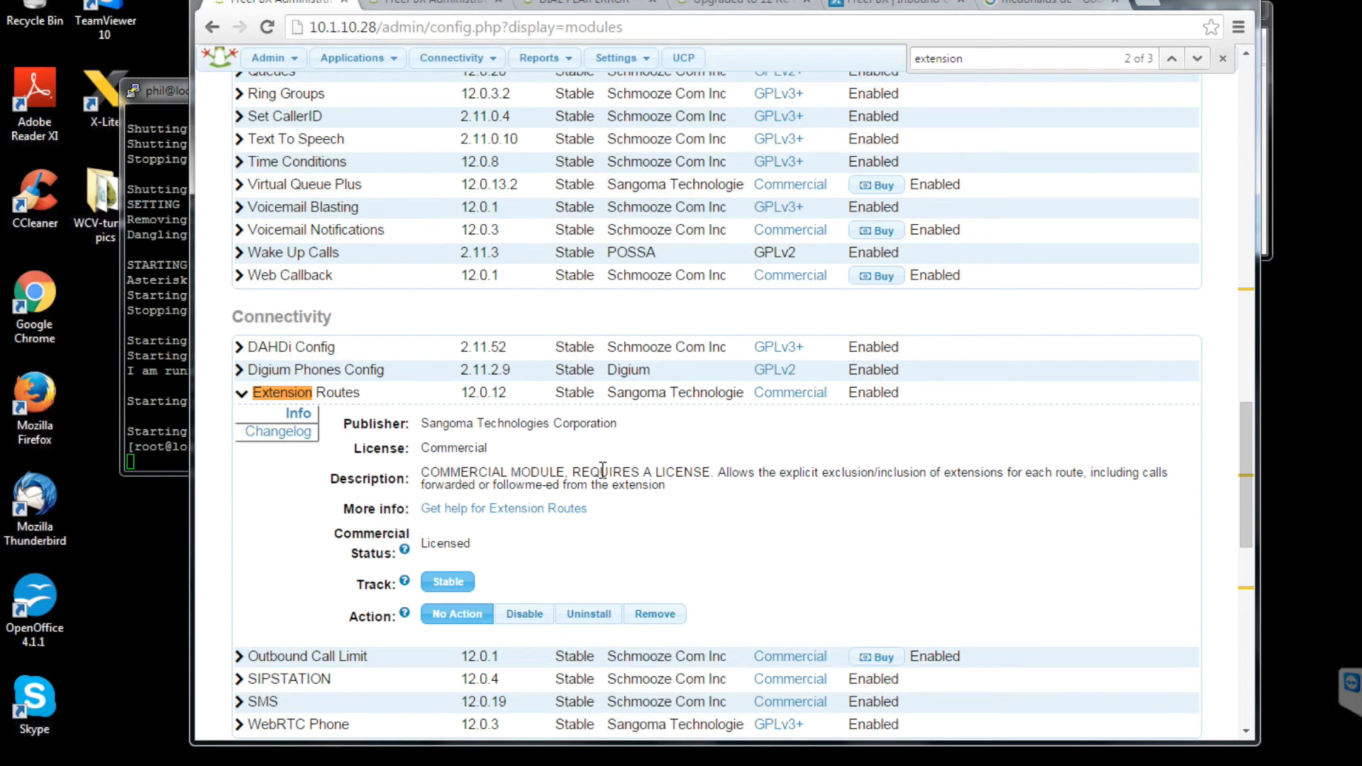
pyautogui.moveTo(572, 472); pyautogui.dragTo(715, 466)
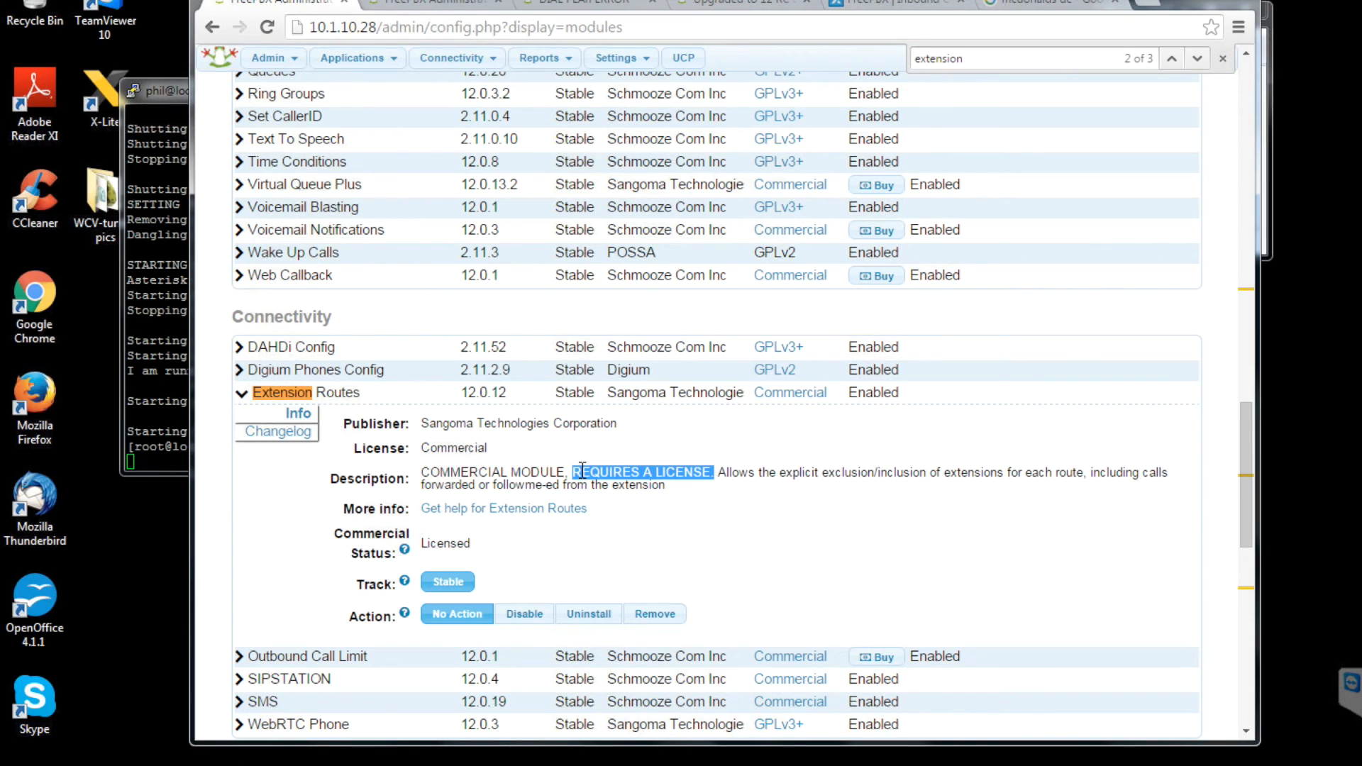
# Set the Extension Routes module's action to Disable, process the change, and confirm it
pyautogui.click(526, 614)
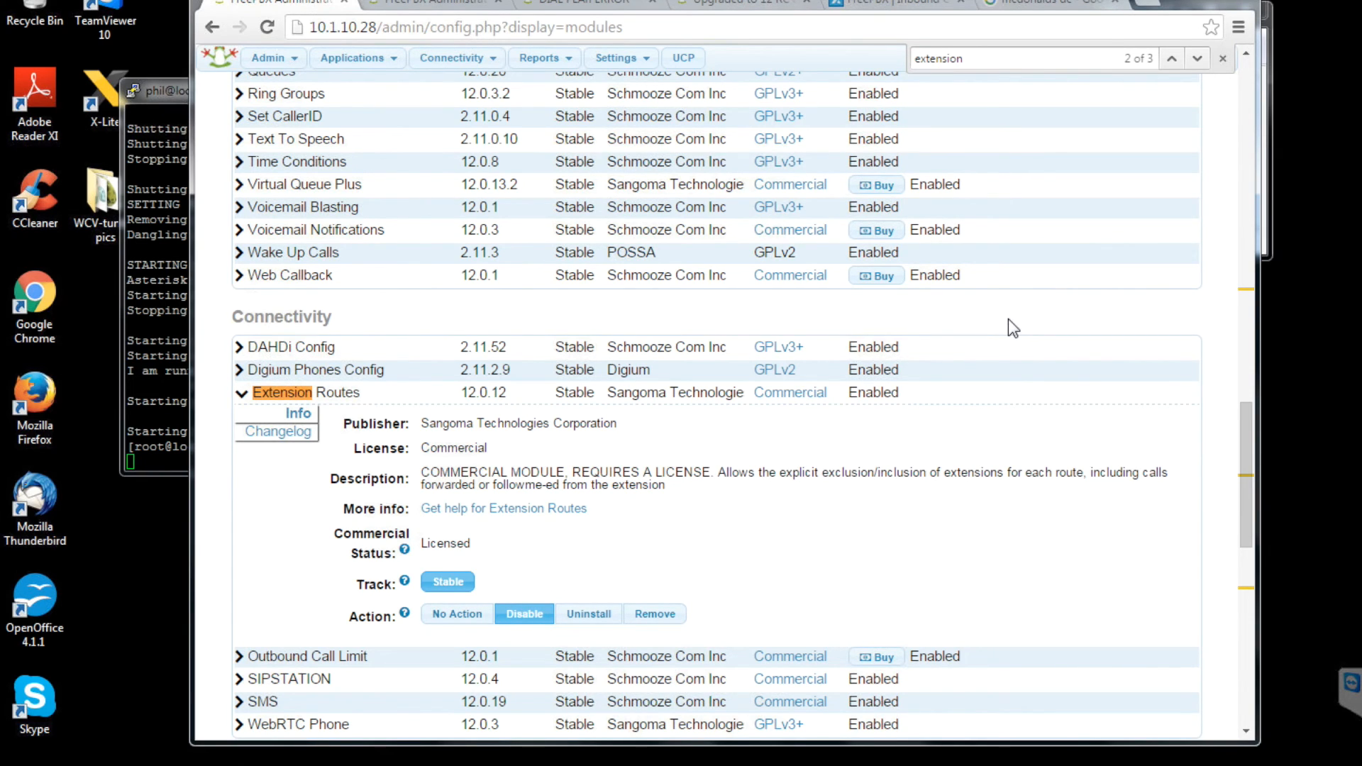
pyautogui.scroll(10, 1008, 320)
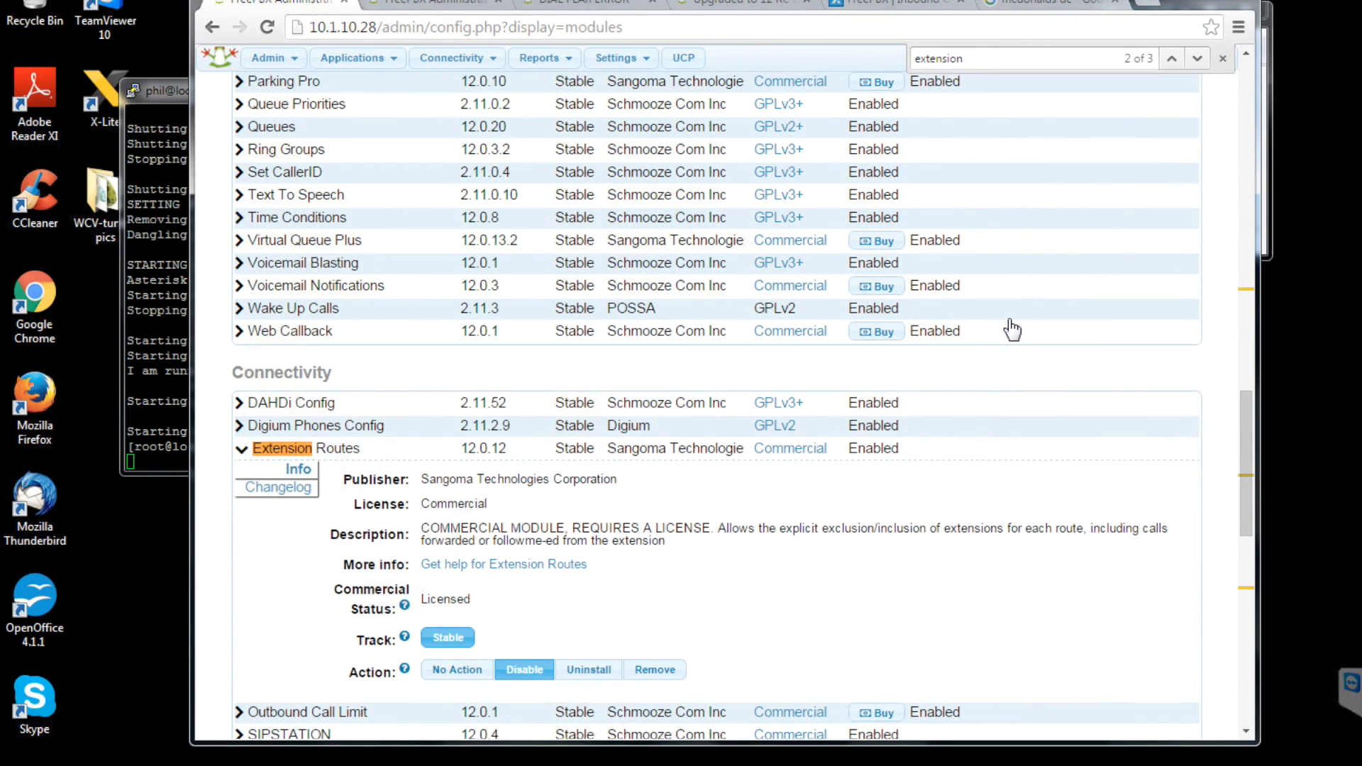
pyautogui.scroll(10, 1012, 328)
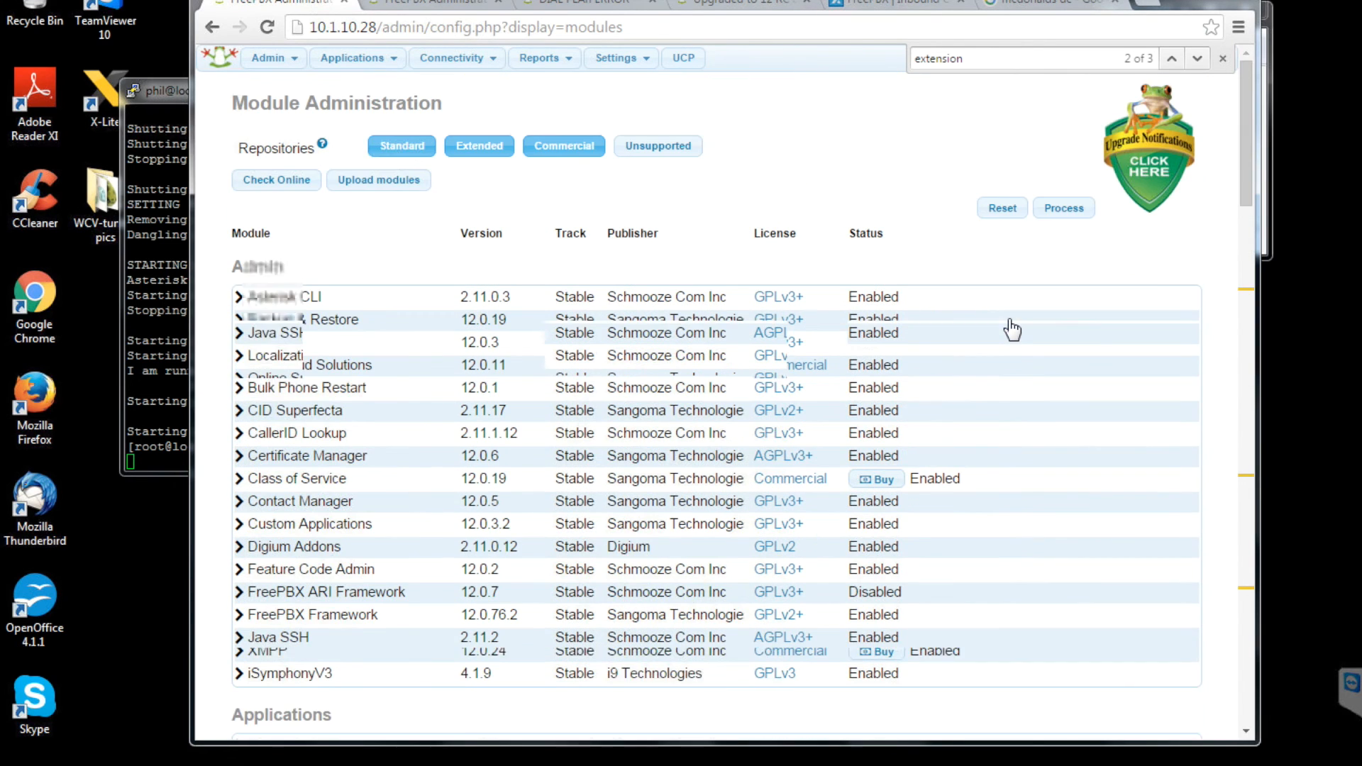
pyautogui.click(1065, 211)
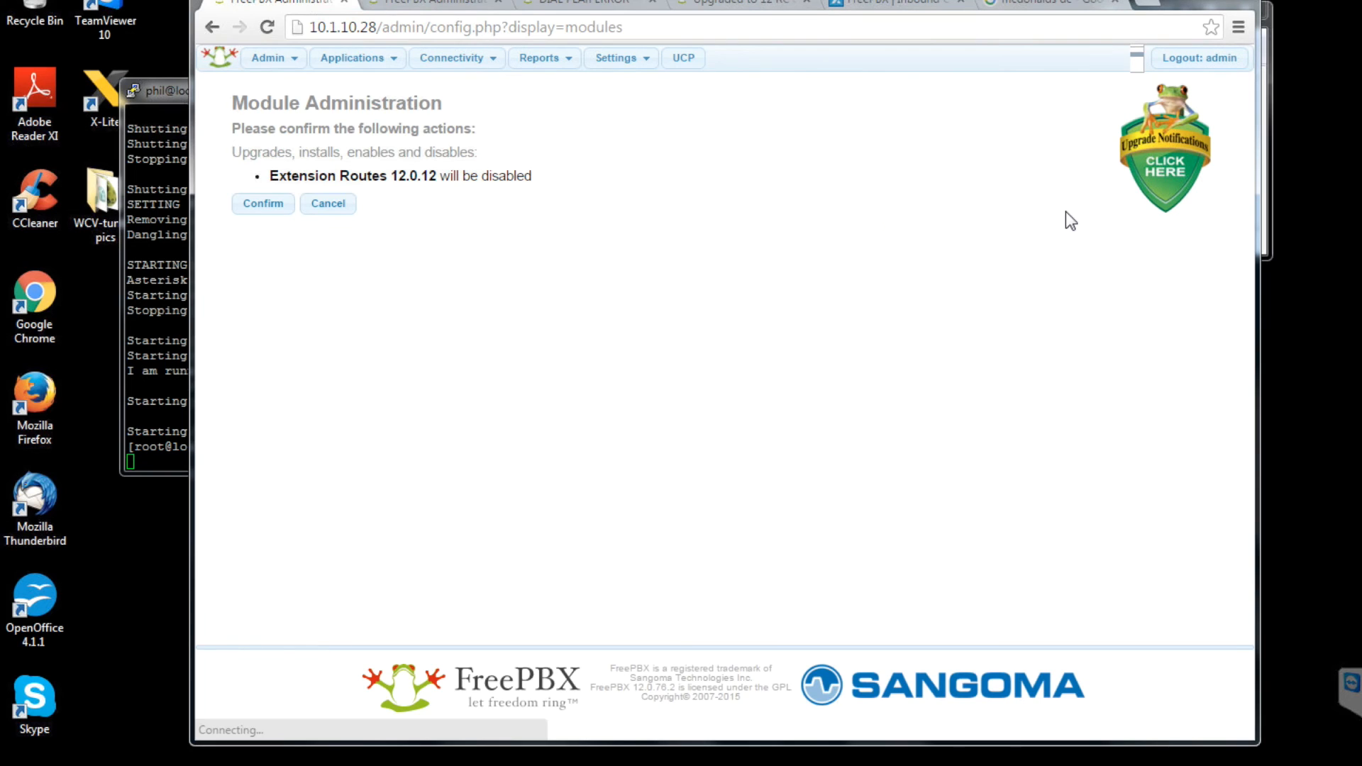
pyautogui.click(255, 203)
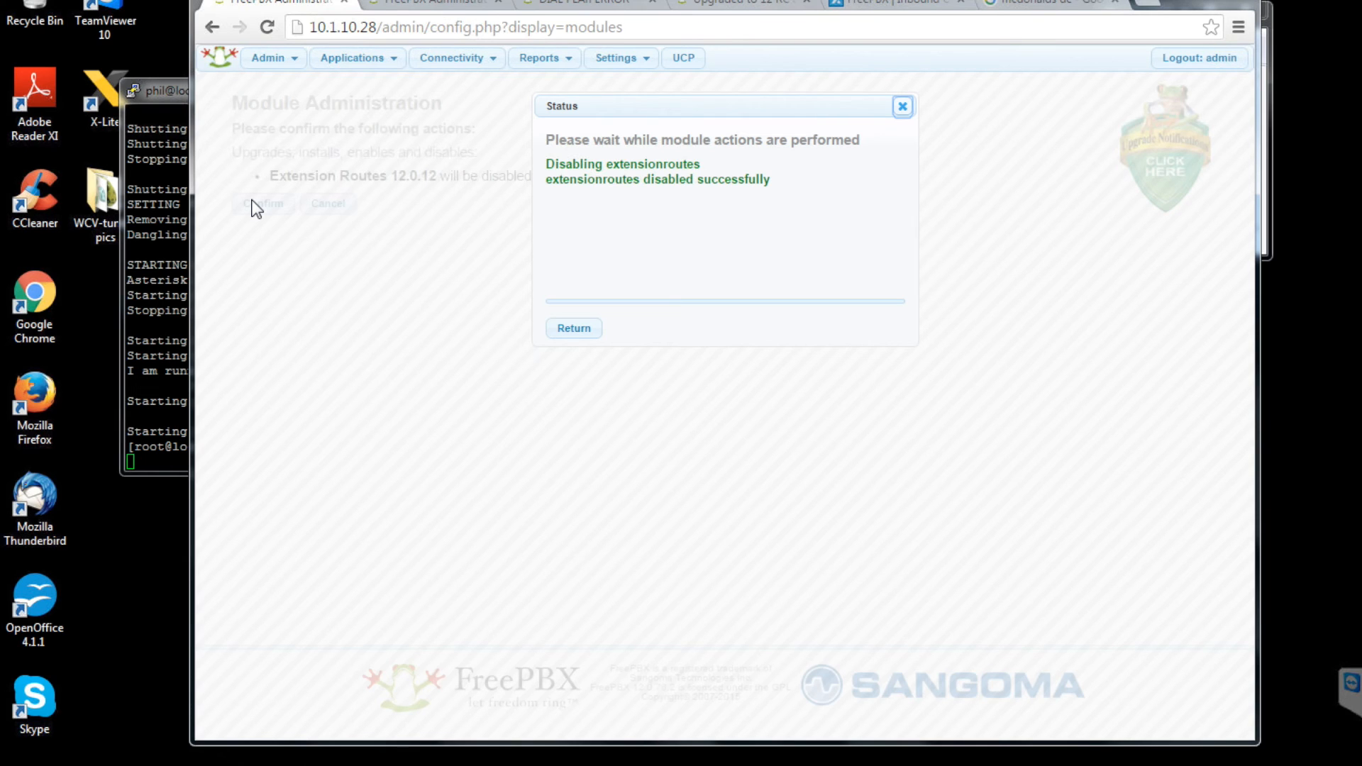
# Close the module status report and apply the pending FreePBX configuration
pyautogui.moveTo(745, 179); pyautogui.dragTo(593, 339)
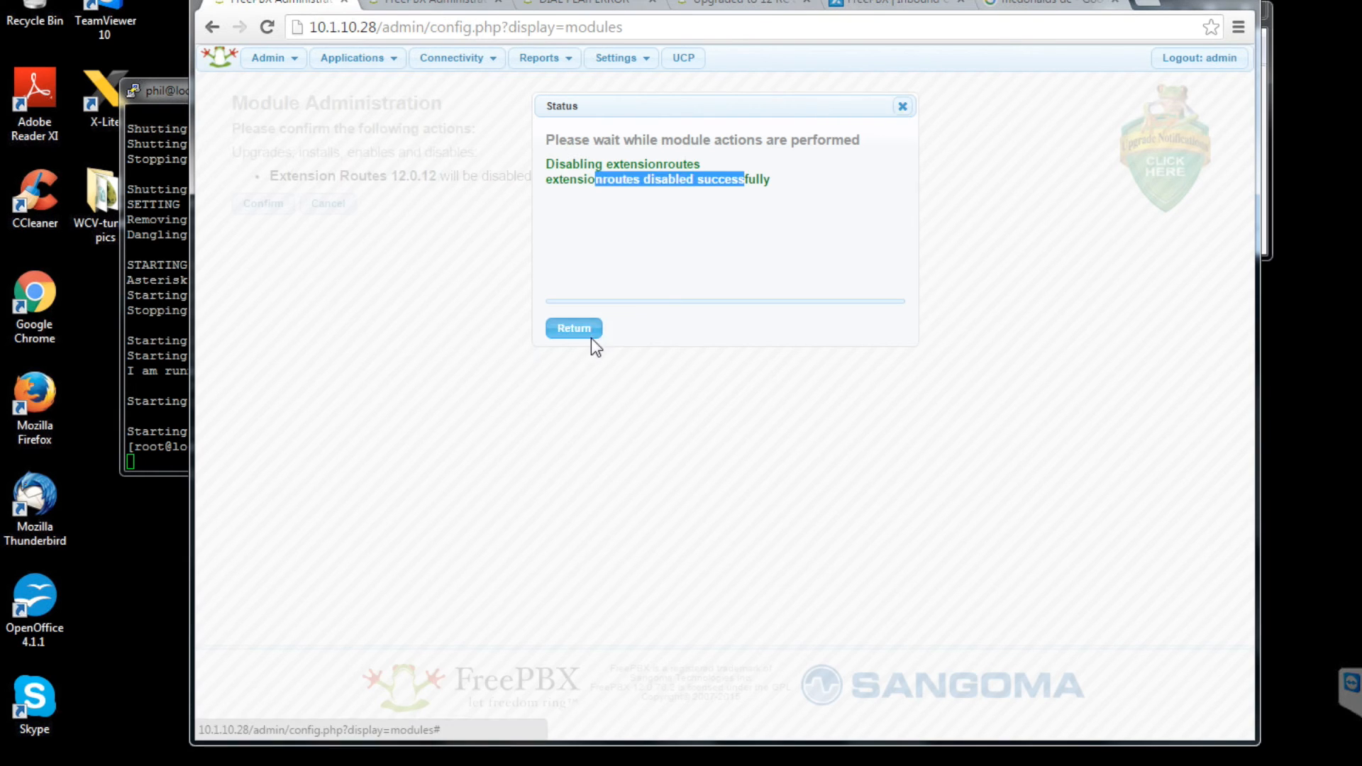
pyautogui.click(592, 338)
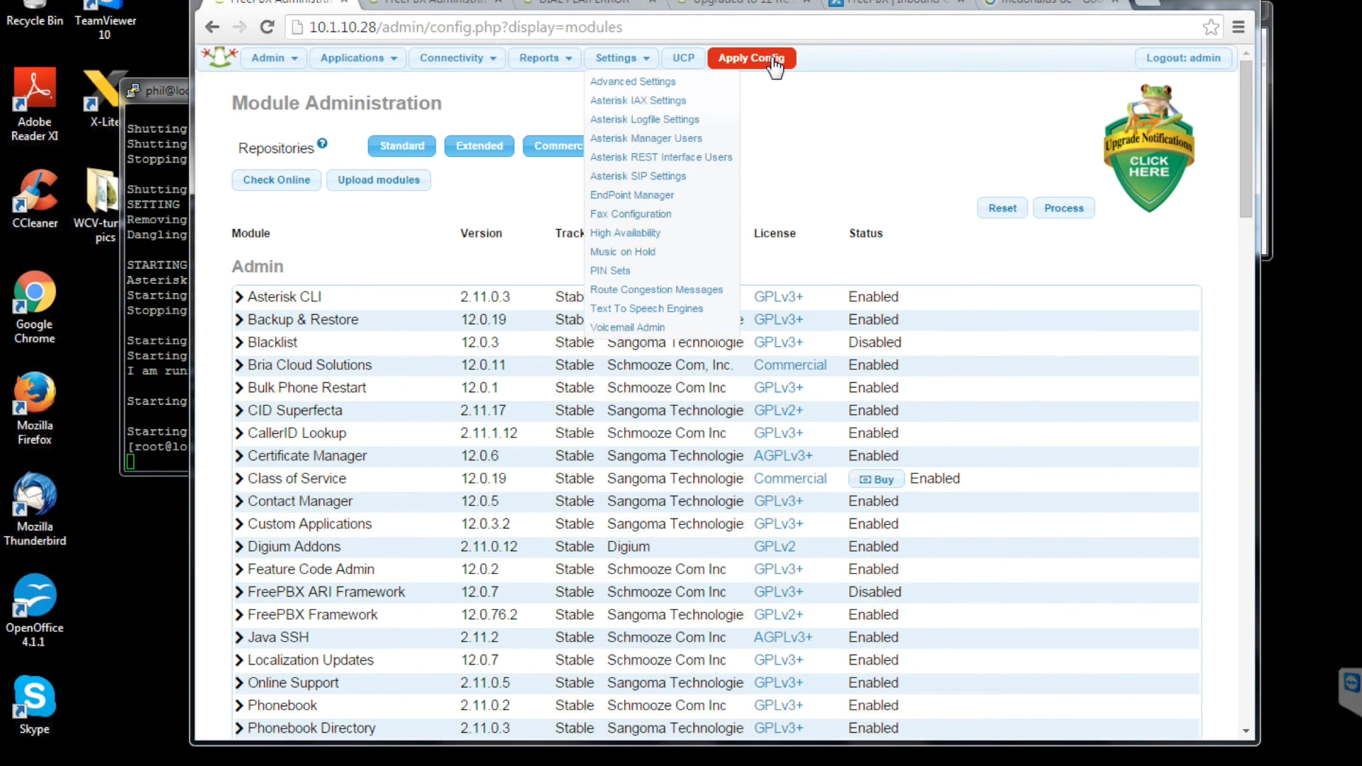
pyautogui.click(776, 67)
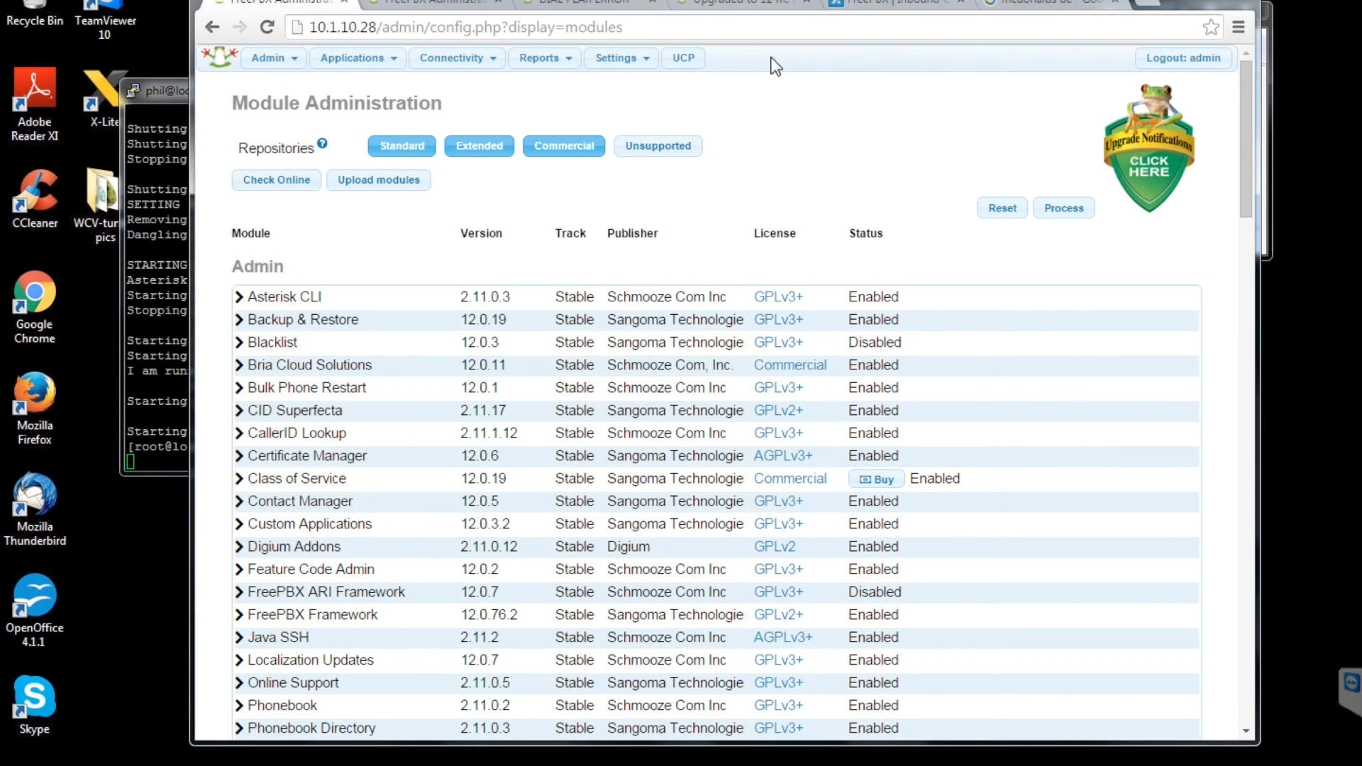
# Switch to the PuTTY root terminal and run "amportal restart" to restart Asterisk
pyautogui.hotkey('alt', 'Tab')
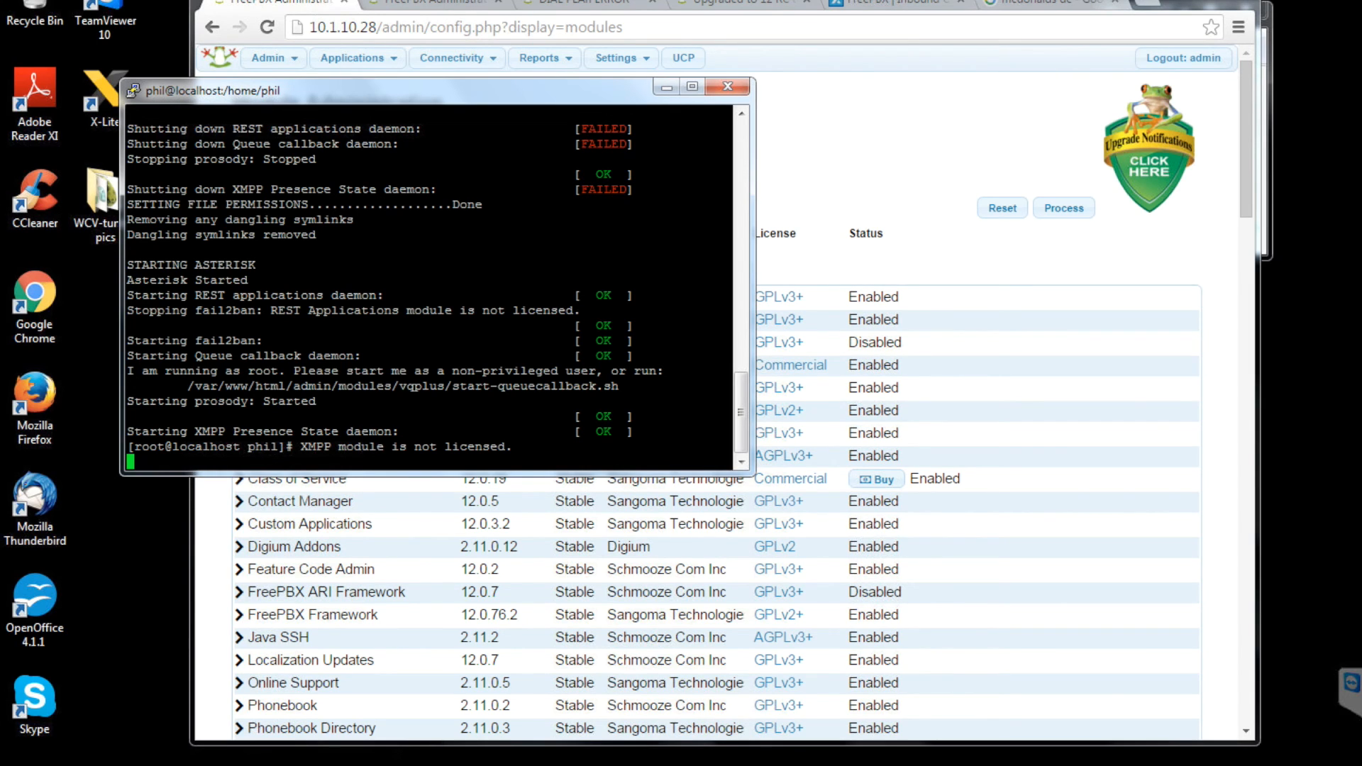
pyautogui.press('Return')
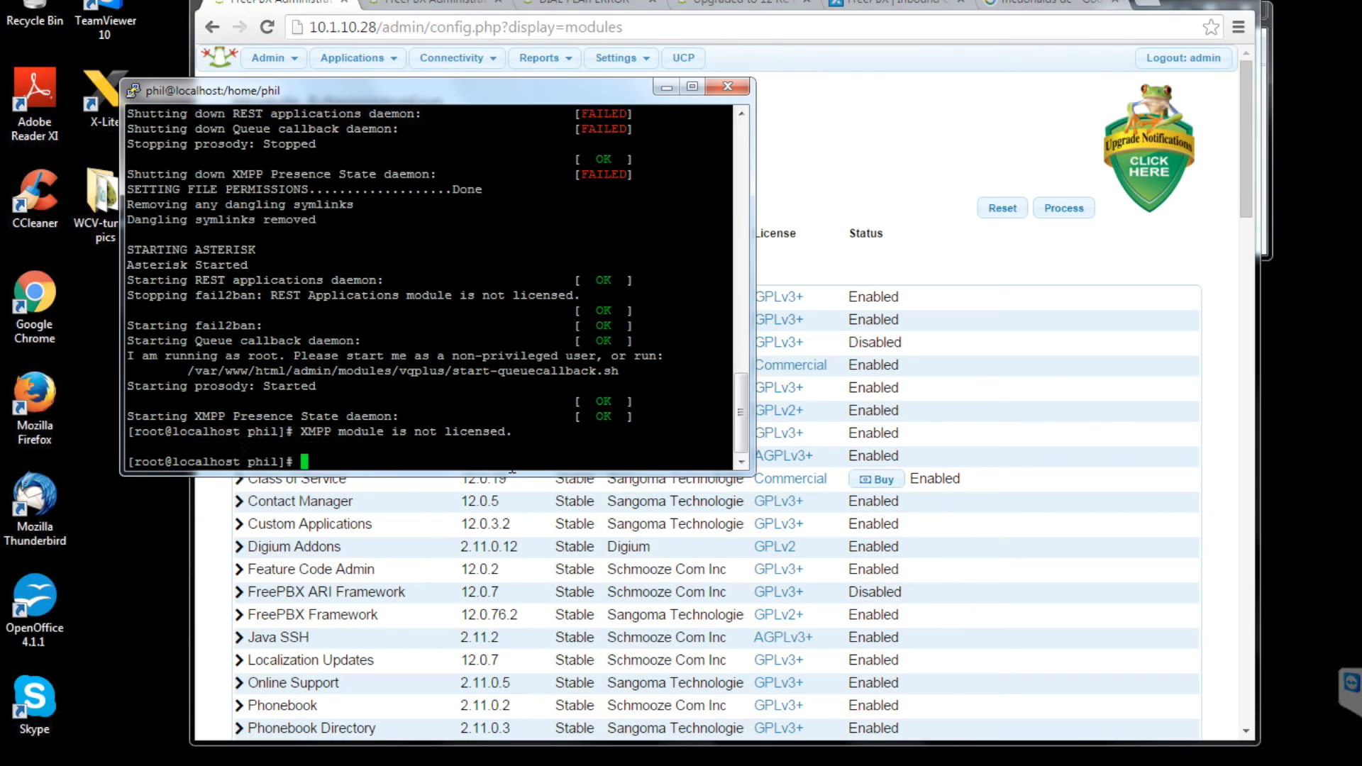
pyautogui.write('amportal rea')
pyautogui.press('BackSpace')
pyautogui.write('start')
pyautogui.press('Return')
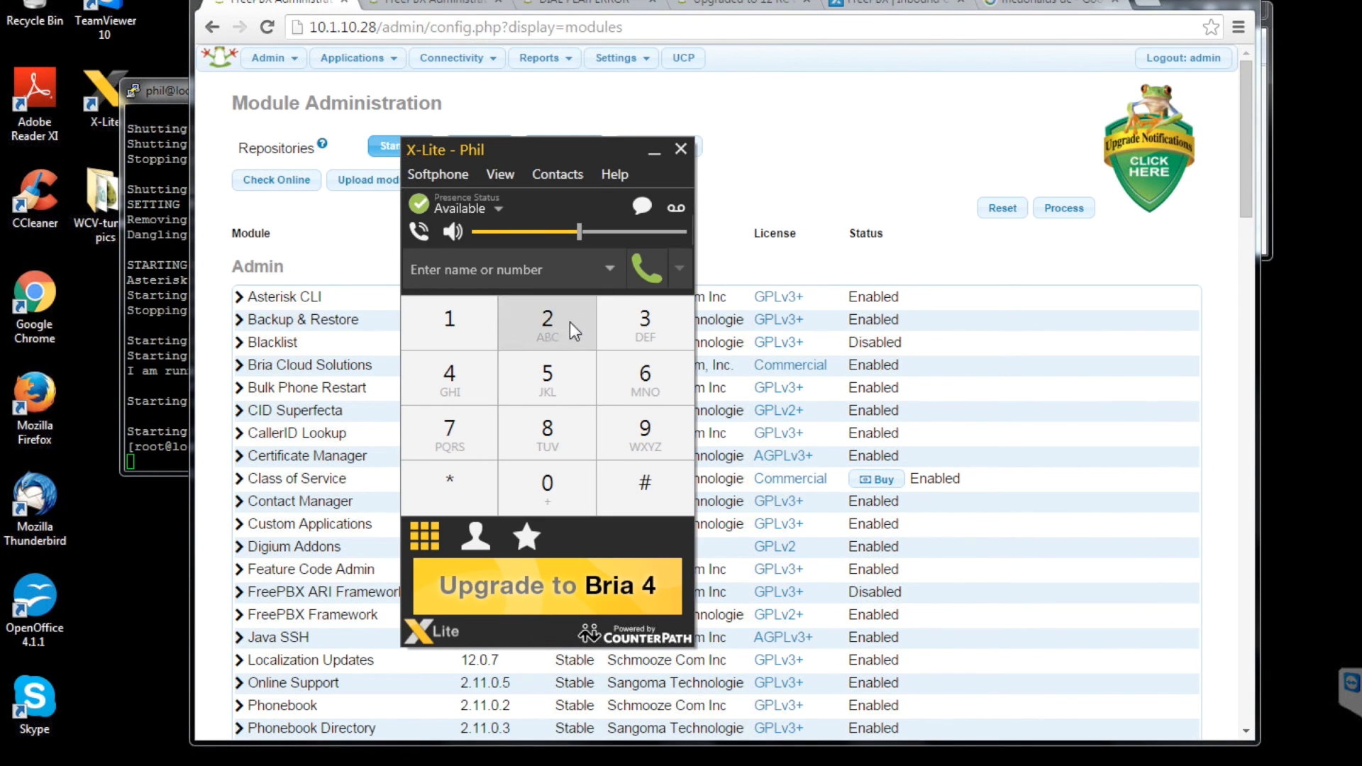
# Place a test call to the outside phone number from the X-Lite softphone, hang up, and minimise the softphone
pyautogui.click(568, 323)
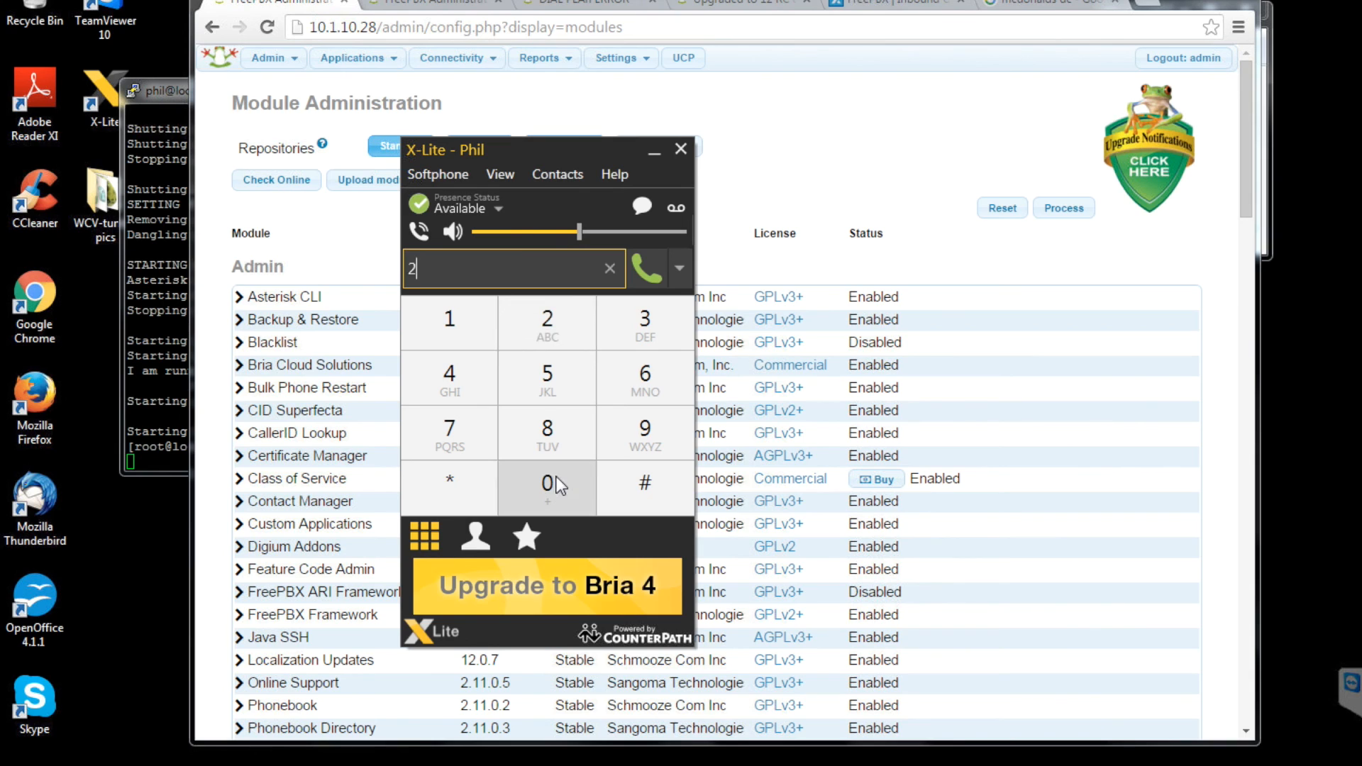
pyautogui.click(557, 477)
pyautogui.click(569, 325)
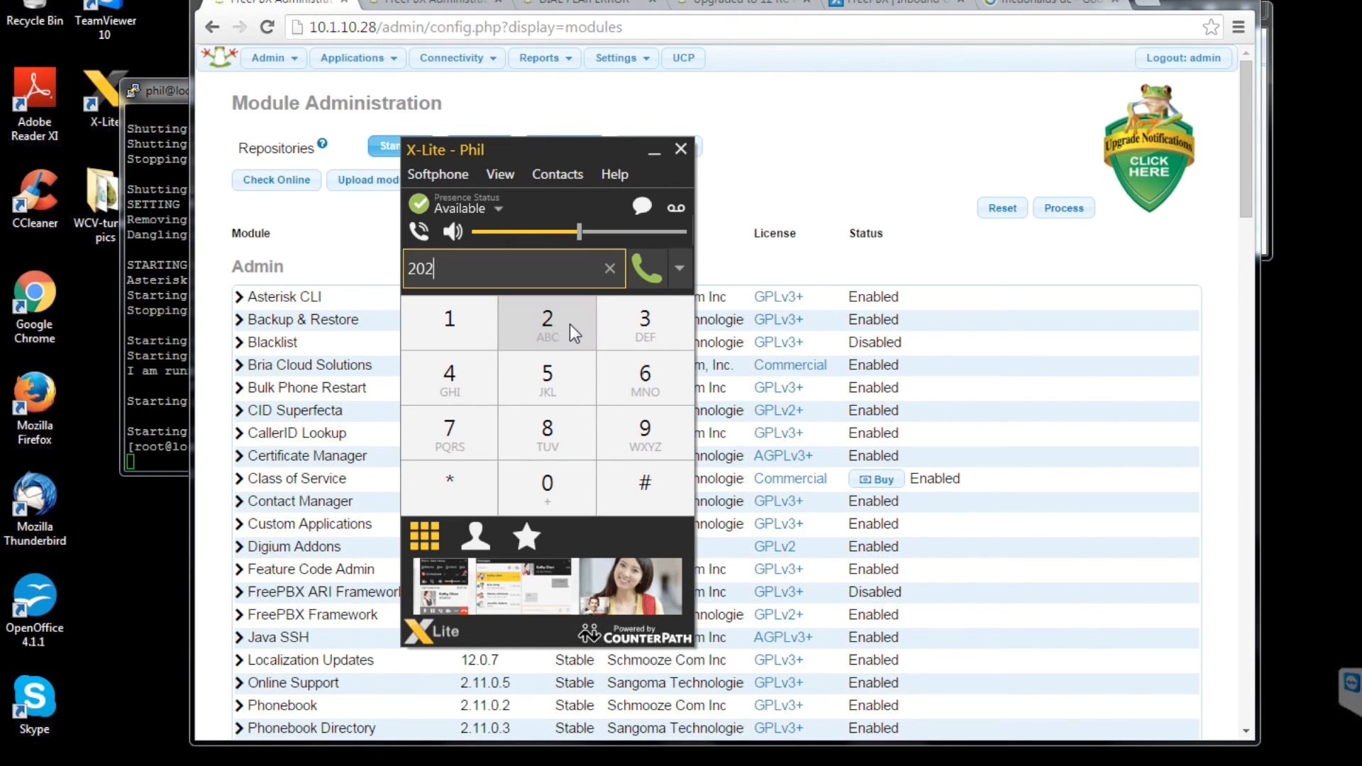
pyautogui.click(569, 325)
pyautogui.click(627, 325)
pyautogui.click(459, 372)
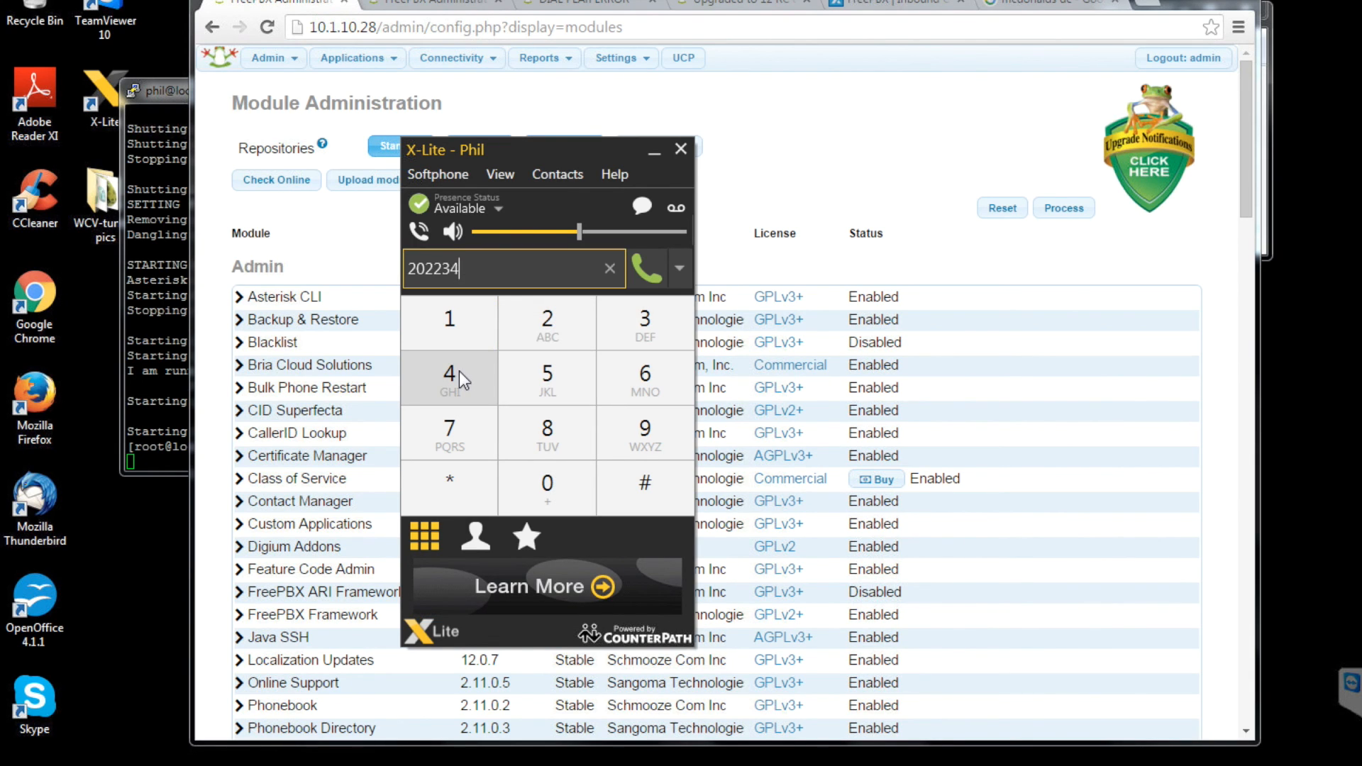
pyautogui.click(644, 434)
pyautogui.click(645, 323)
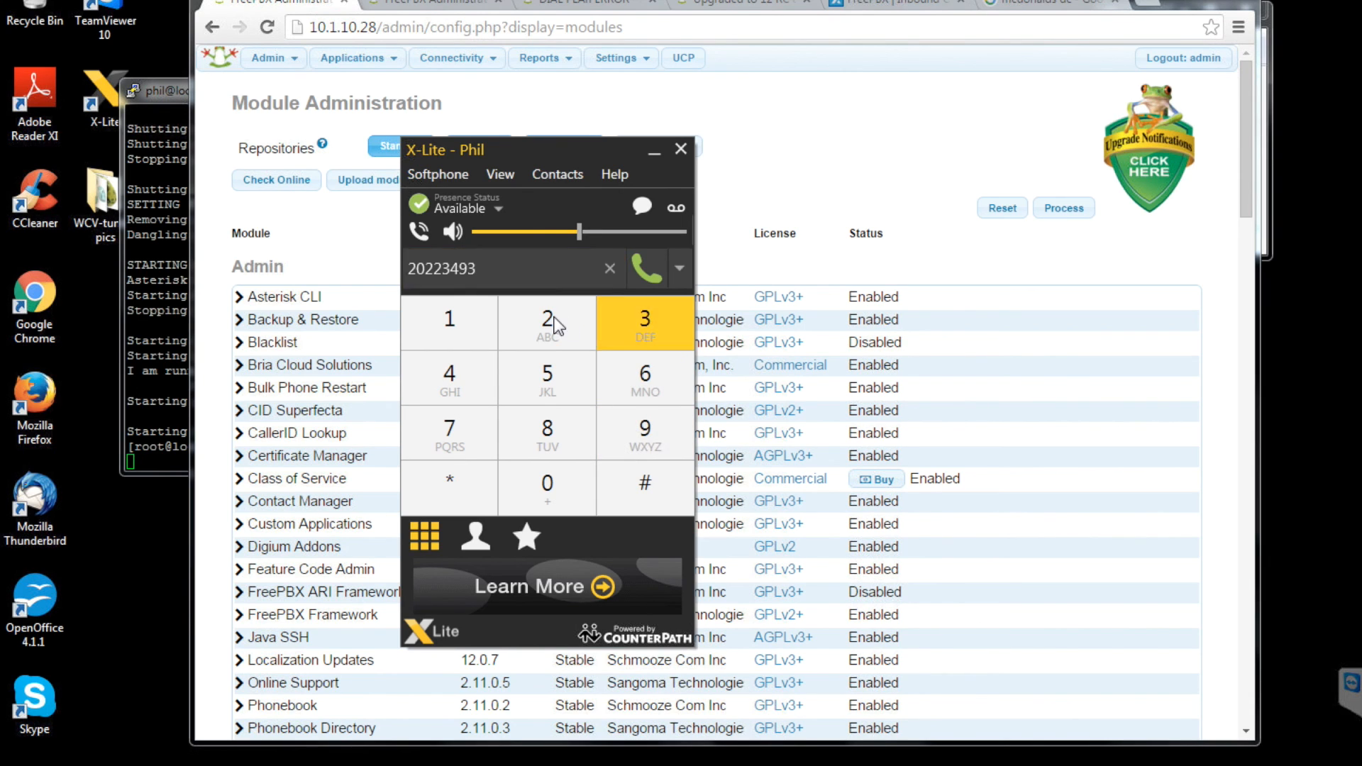
pyautogui.click(550, 321)
pyautogui.click(477, 438)
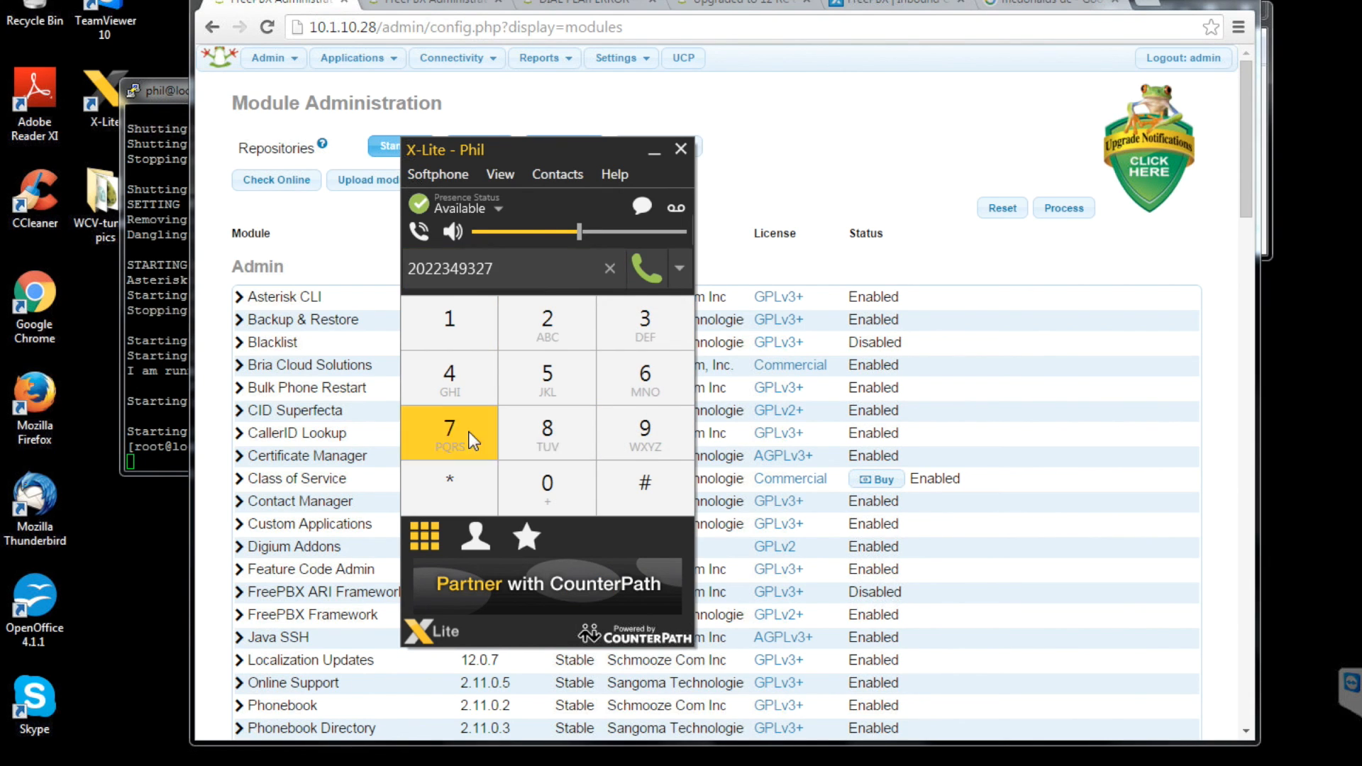
pyautogui.click(646, 274)
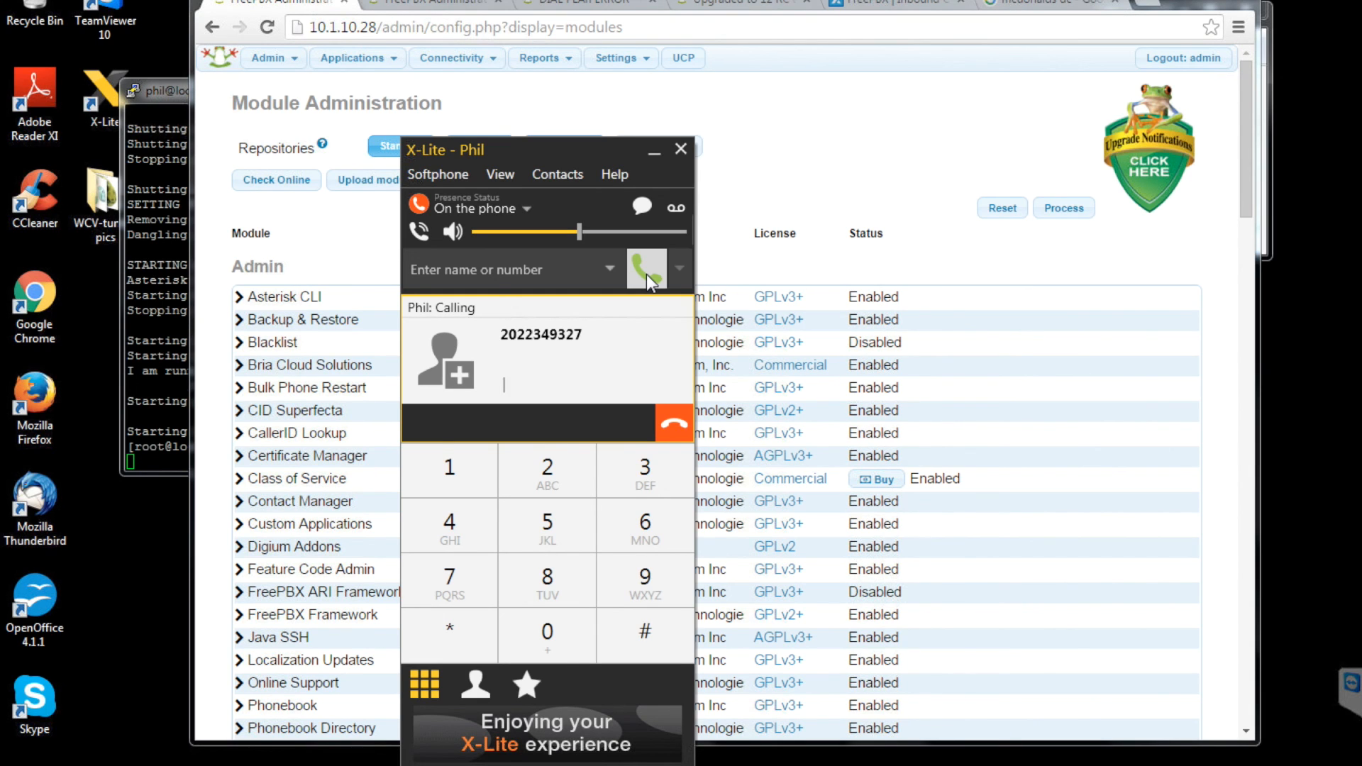
pyautogui.click(667, 422)
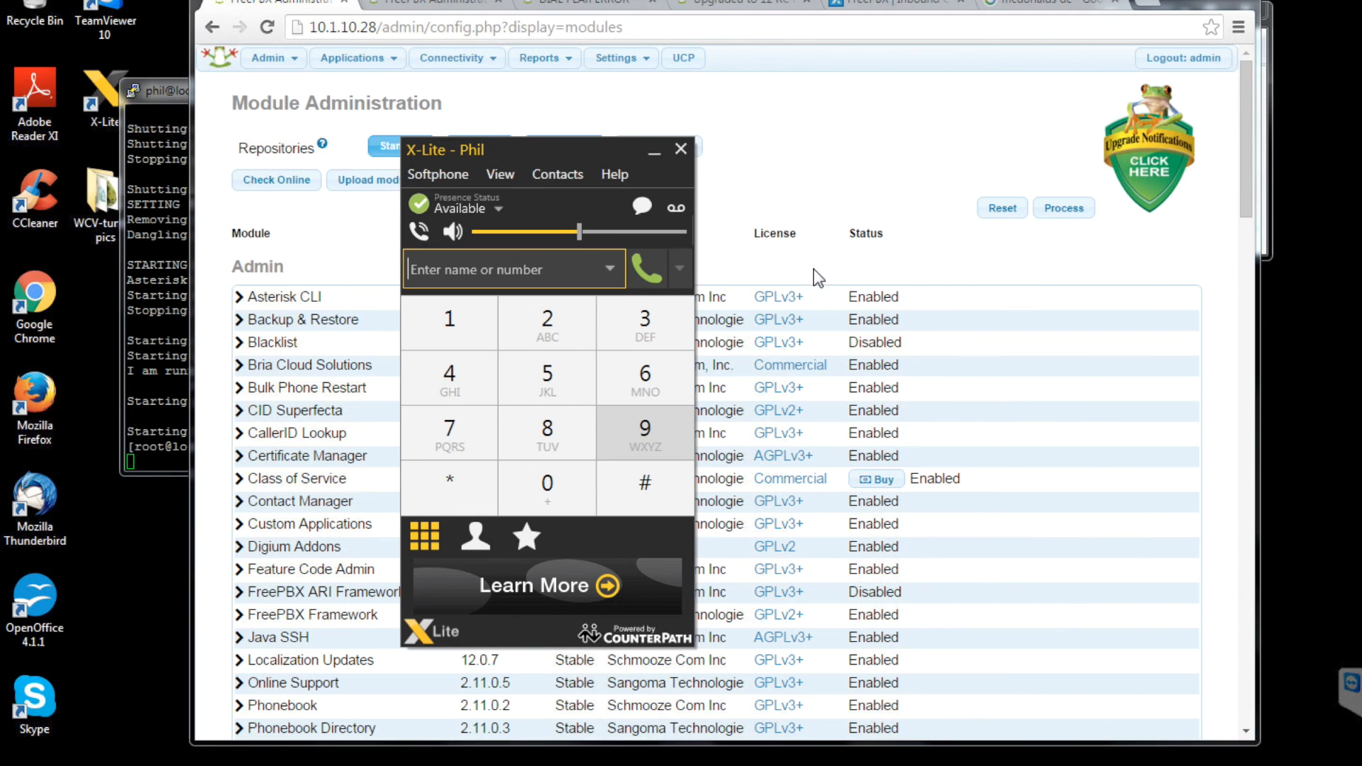
pyautogui.click(652, 151)
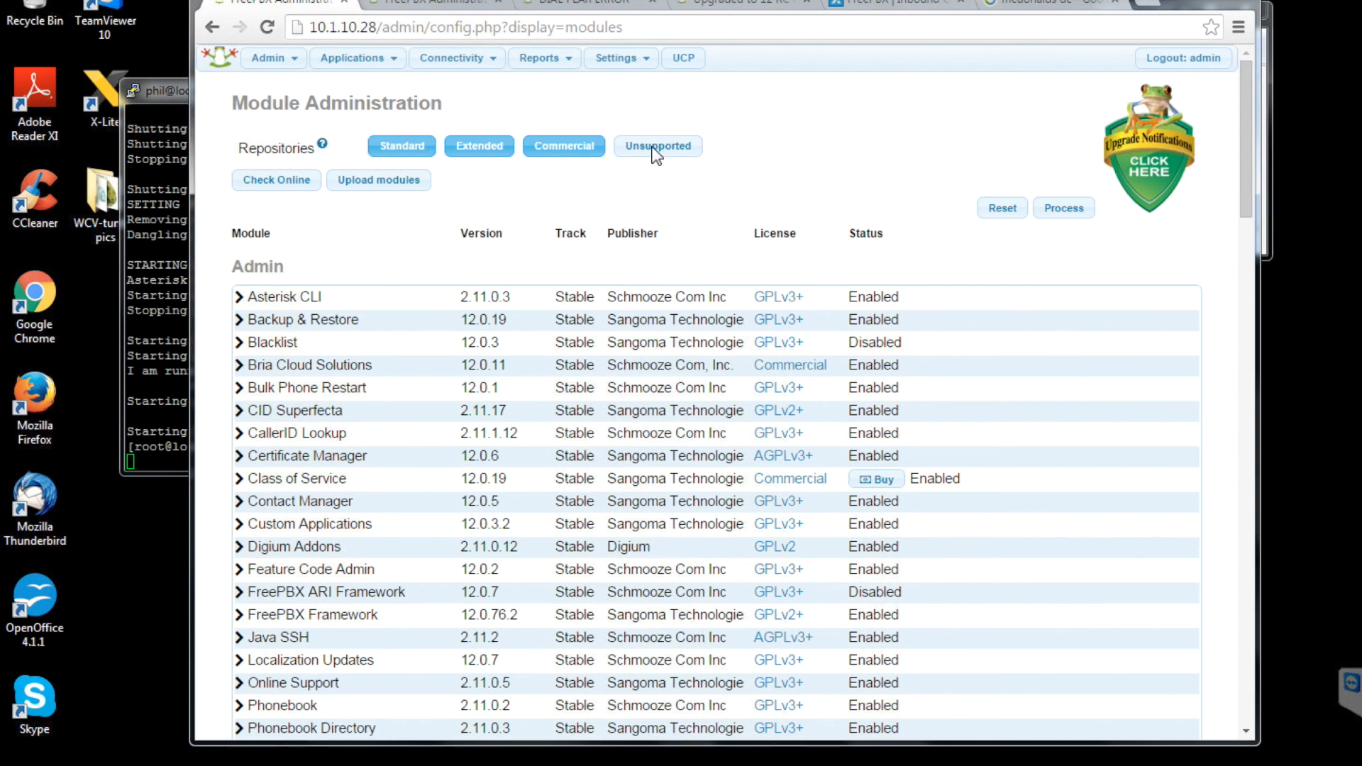